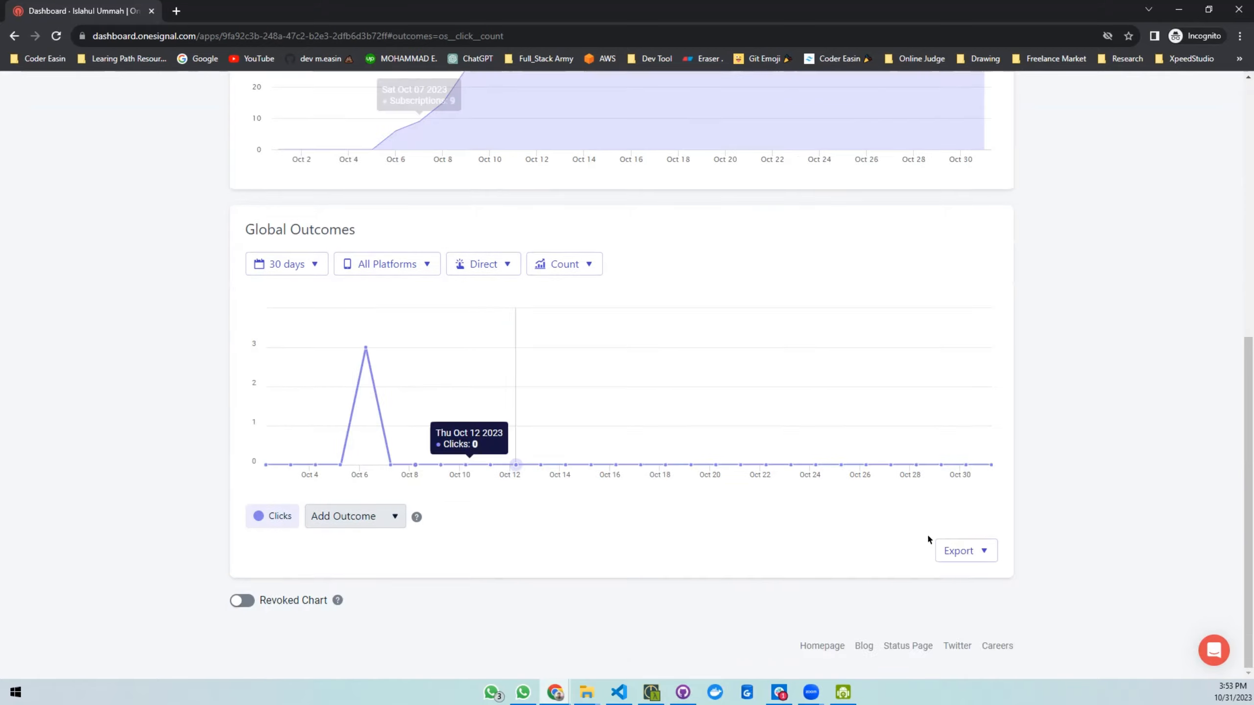
scroll(515, 457, up, 10)
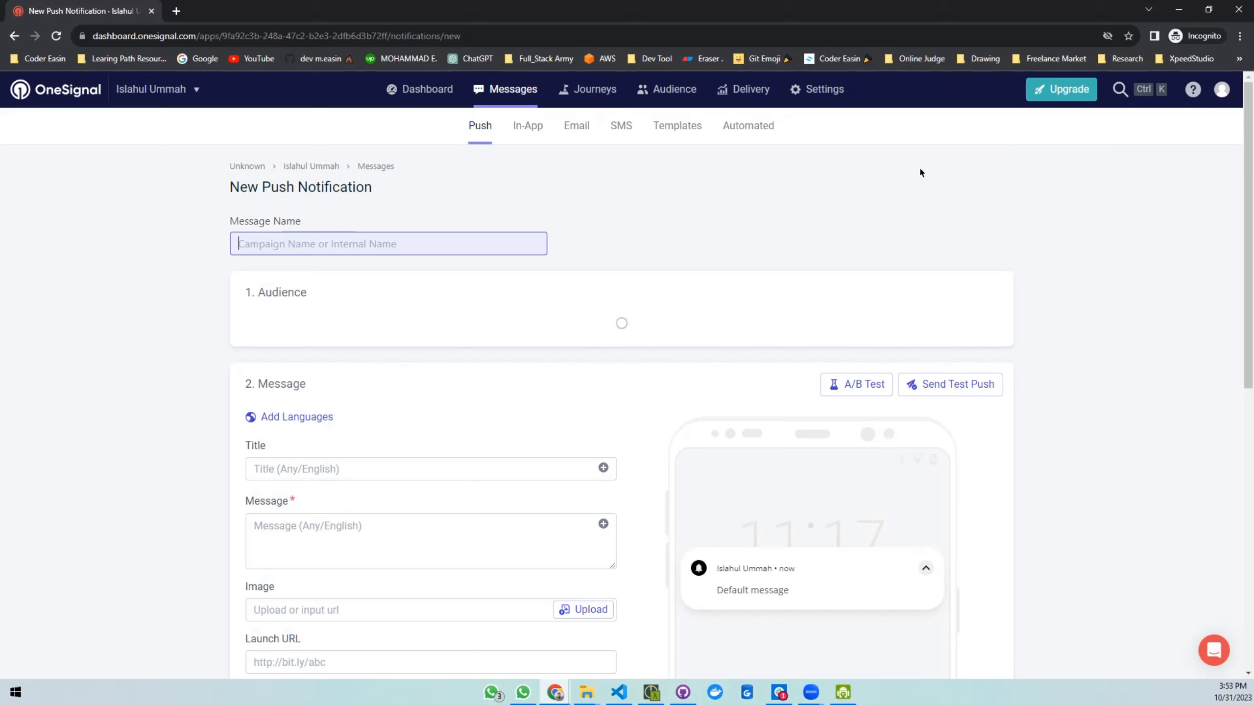
click(492, 91)
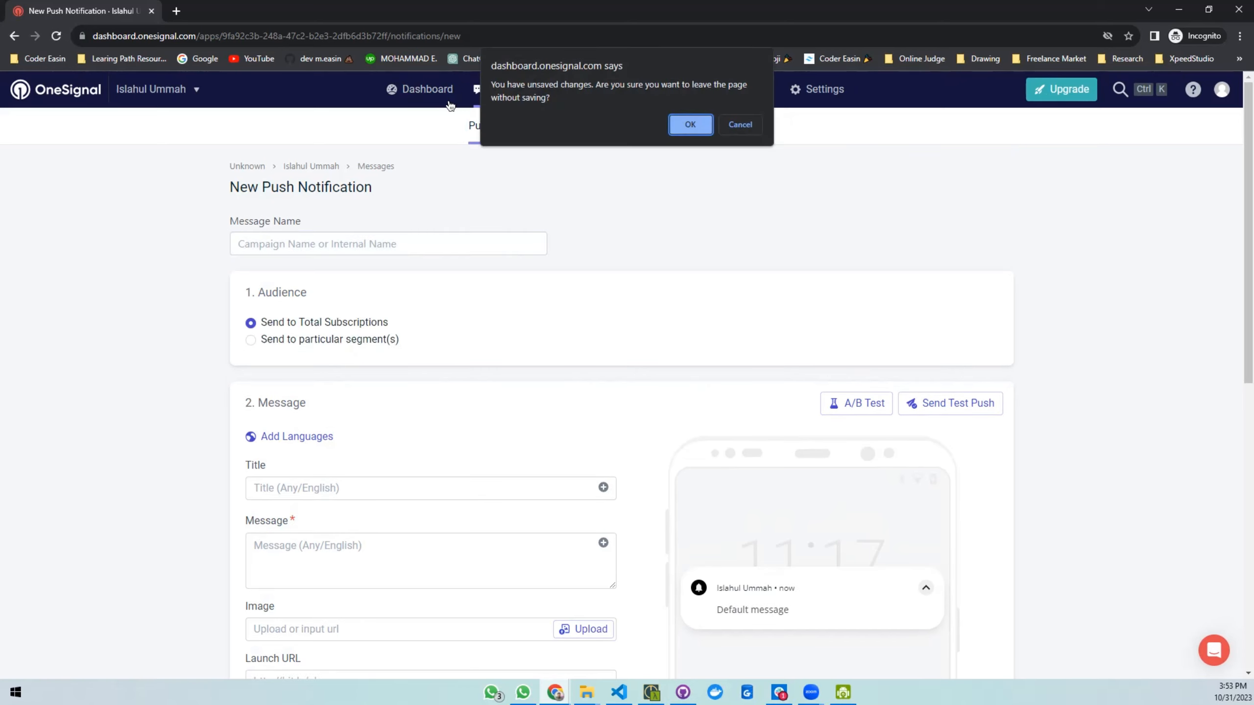
click(727, 126)
click(461, 104)
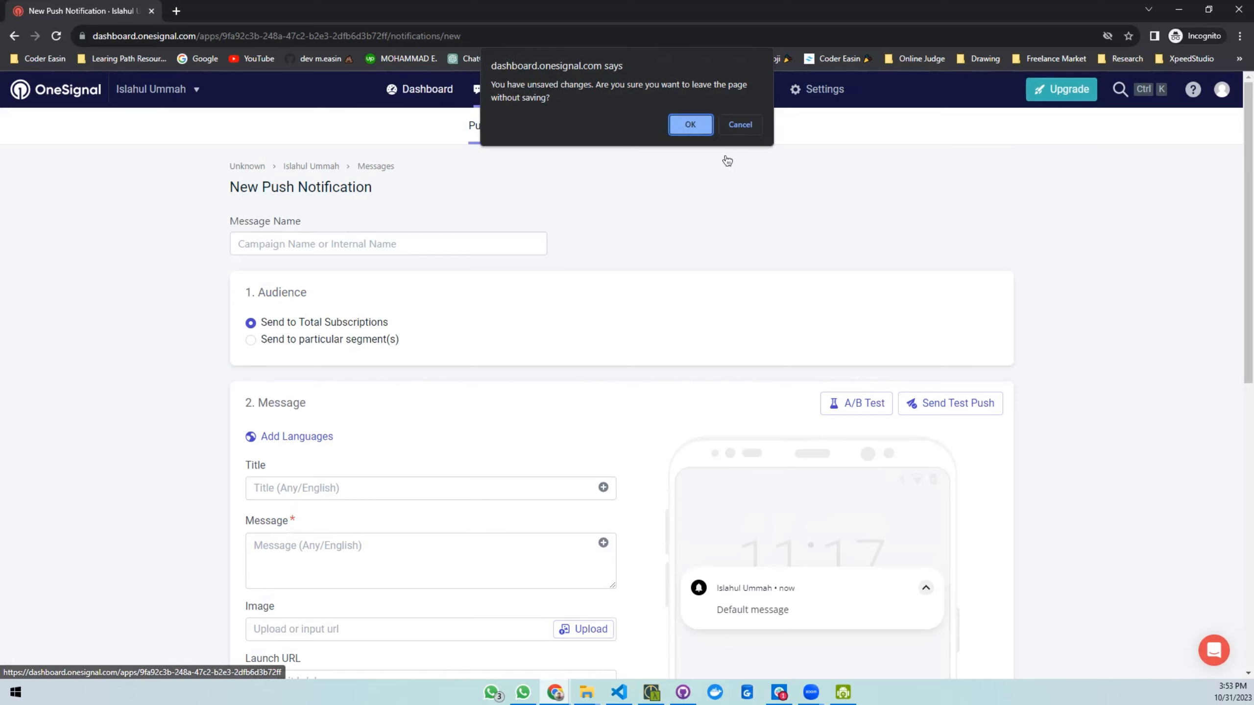
click(689, 125)
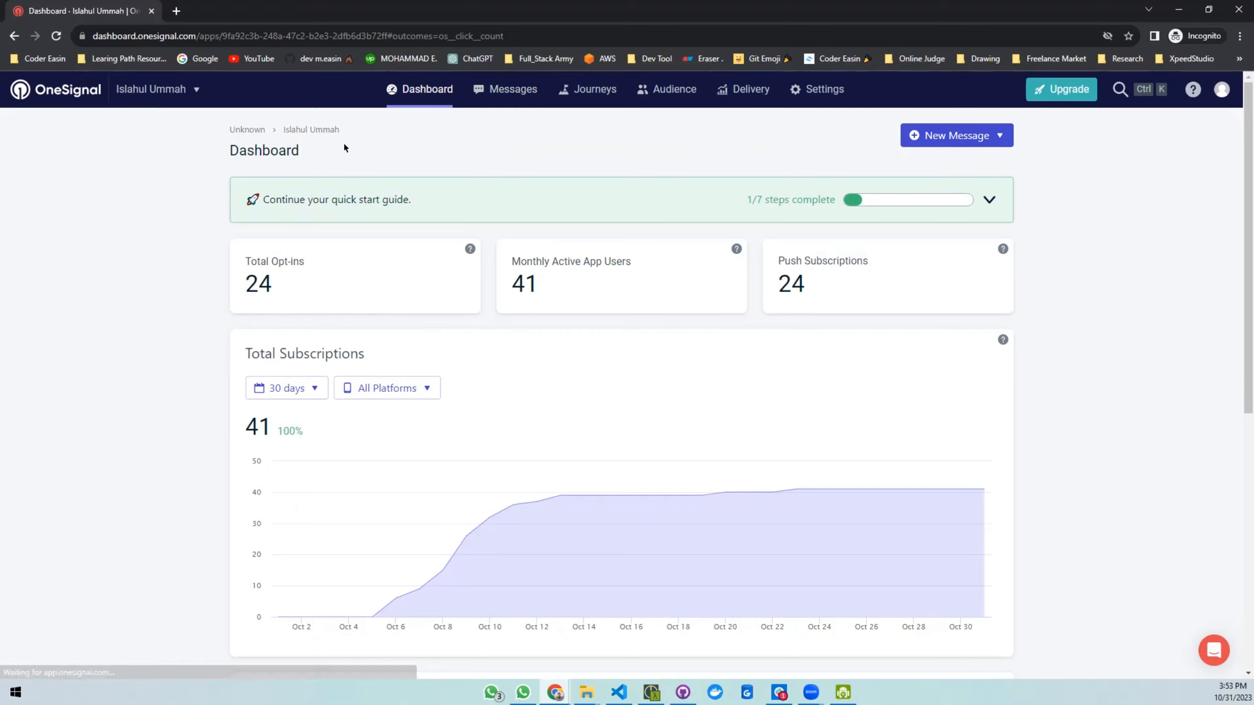
Open the Islahul Ummah app from the list of apps and start a new push notification.
click(61, 91)
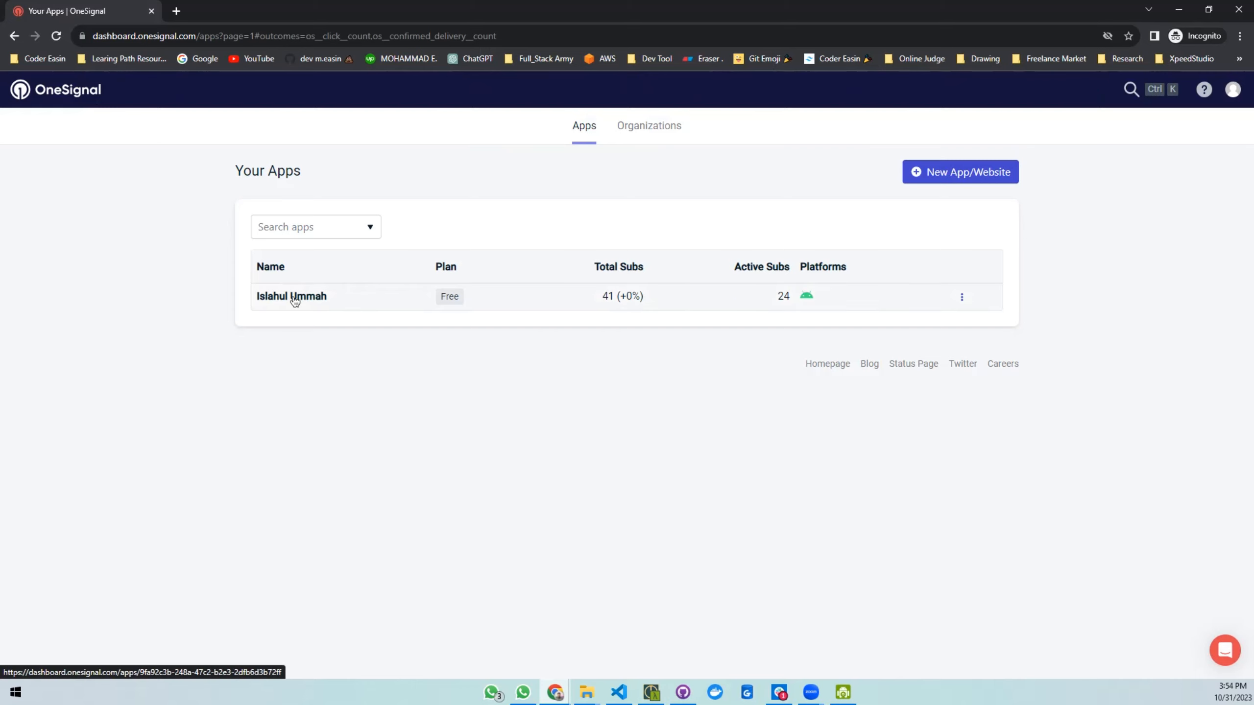
click(359, 298)
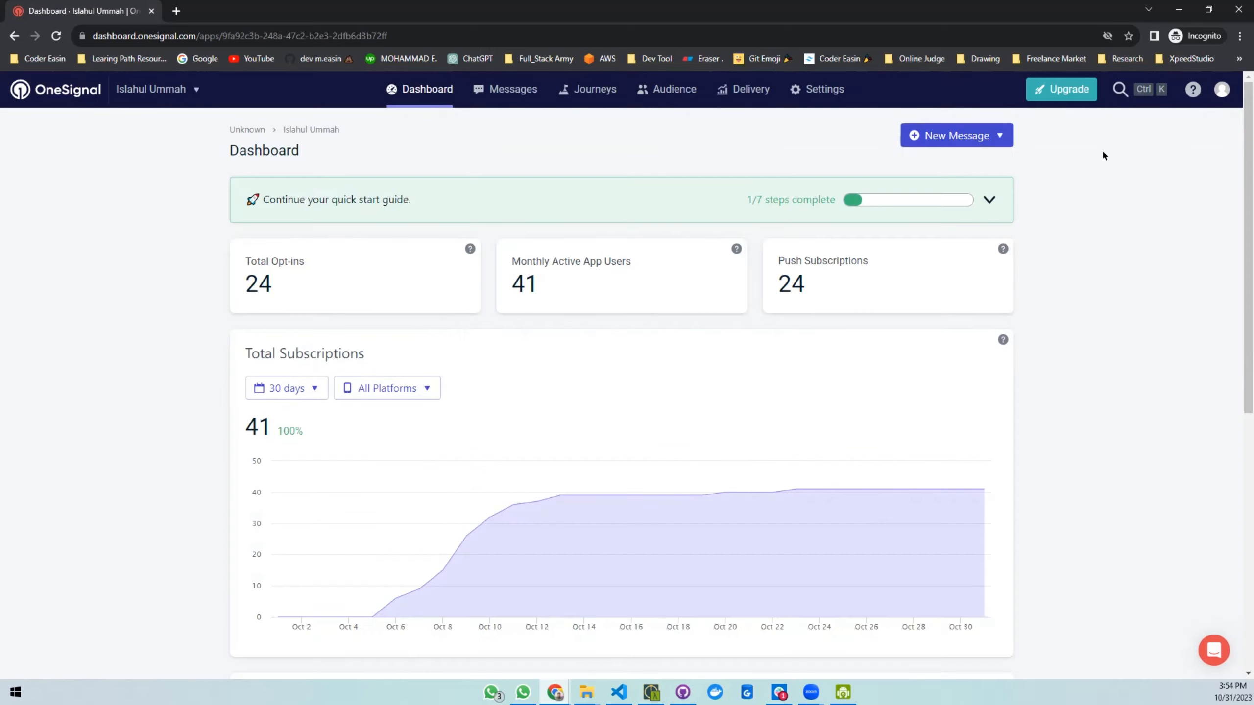
click(992, 140)
click(967, 167)
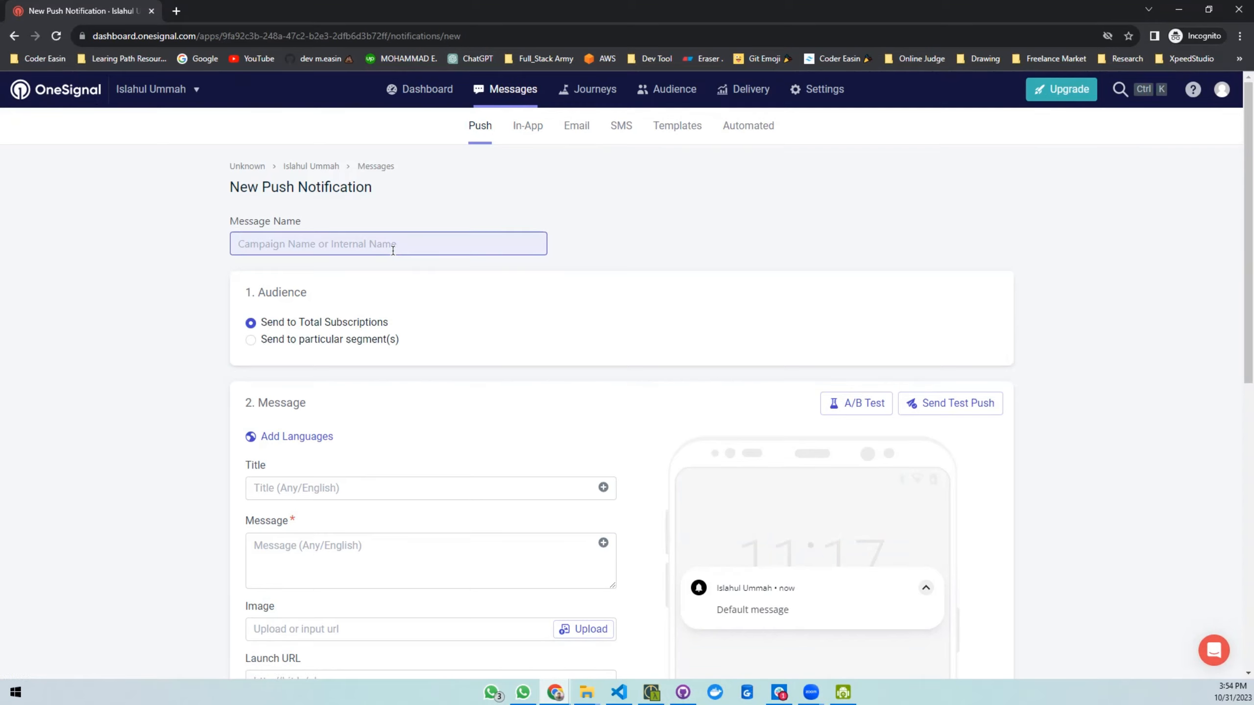
Name the push message "Test Notification".
text(Tes)
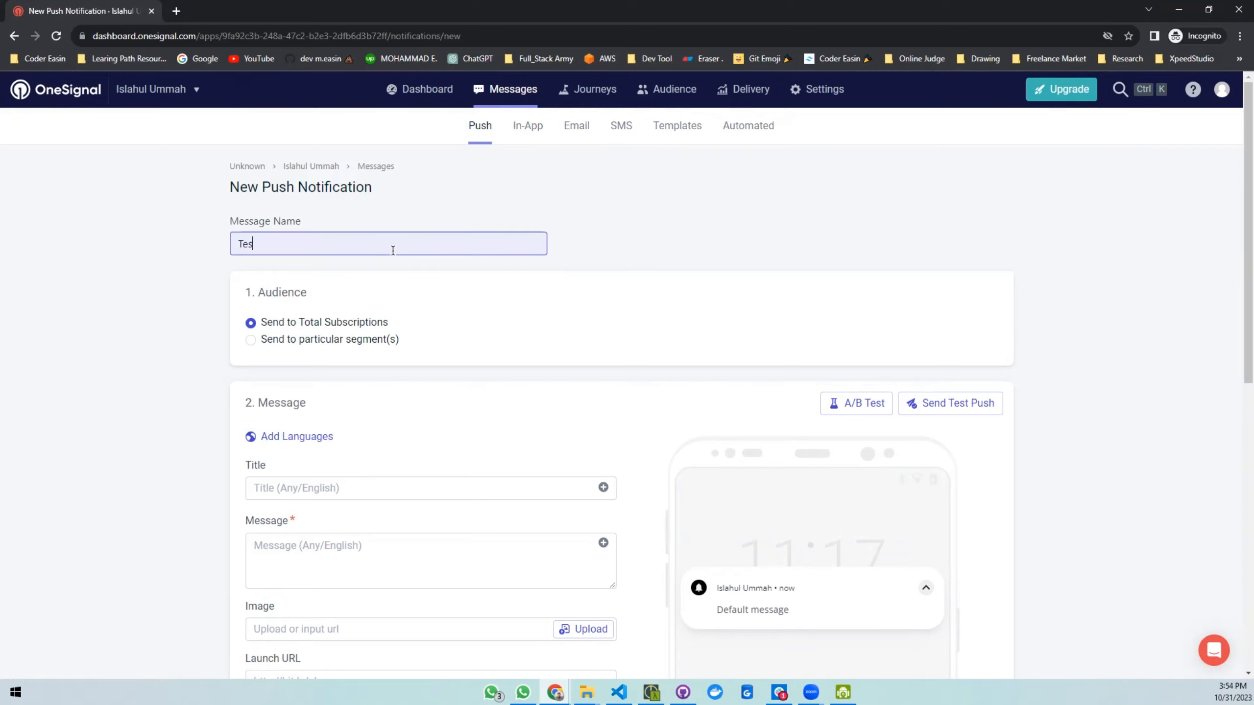
text(t Campai)
key(BackSpace)
key(BackSpace)
key(BackSpace)
text(fication)
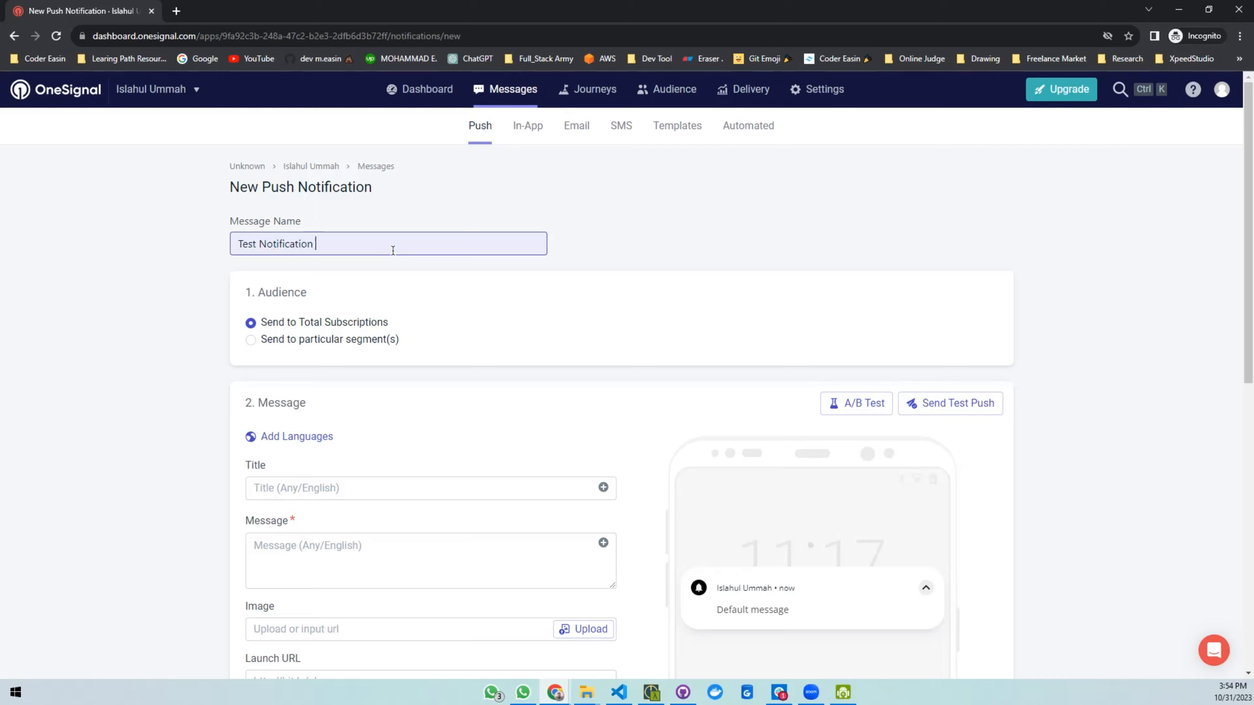
click(607, 249)
Enter "Welcome to Our New App Intall" as the notification title.
scroll(621, 235, down, 4)
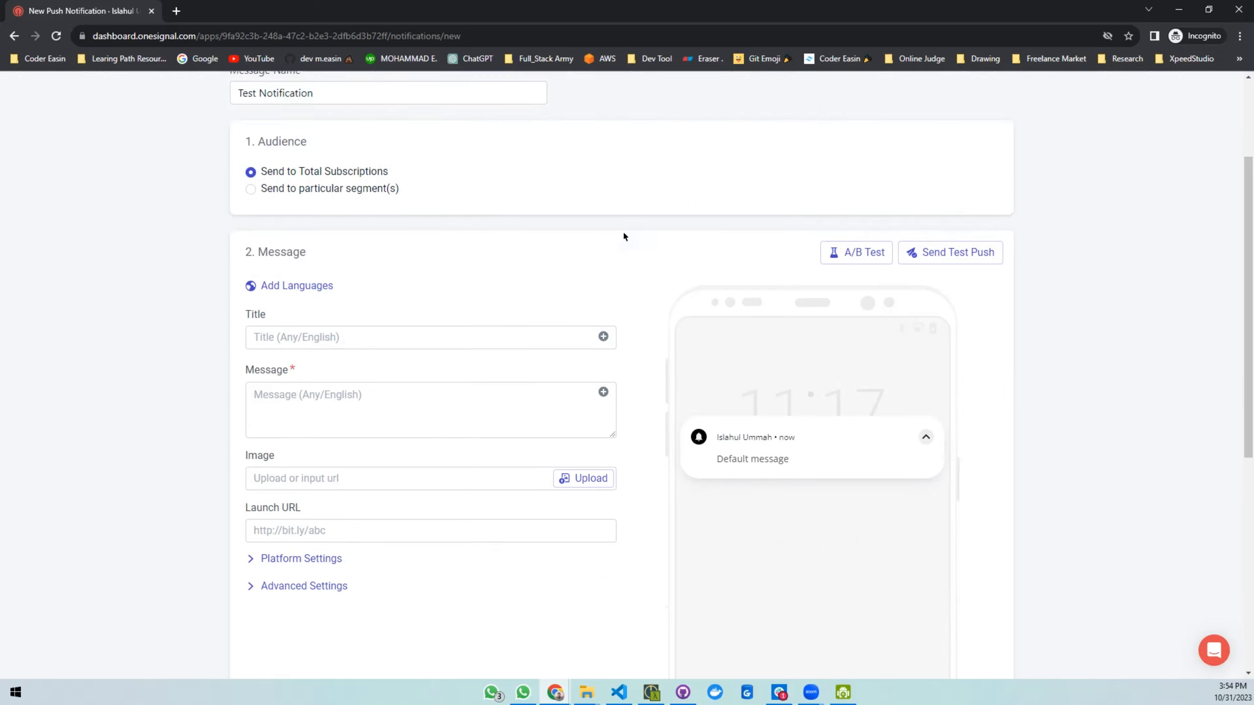
click(291, 296)
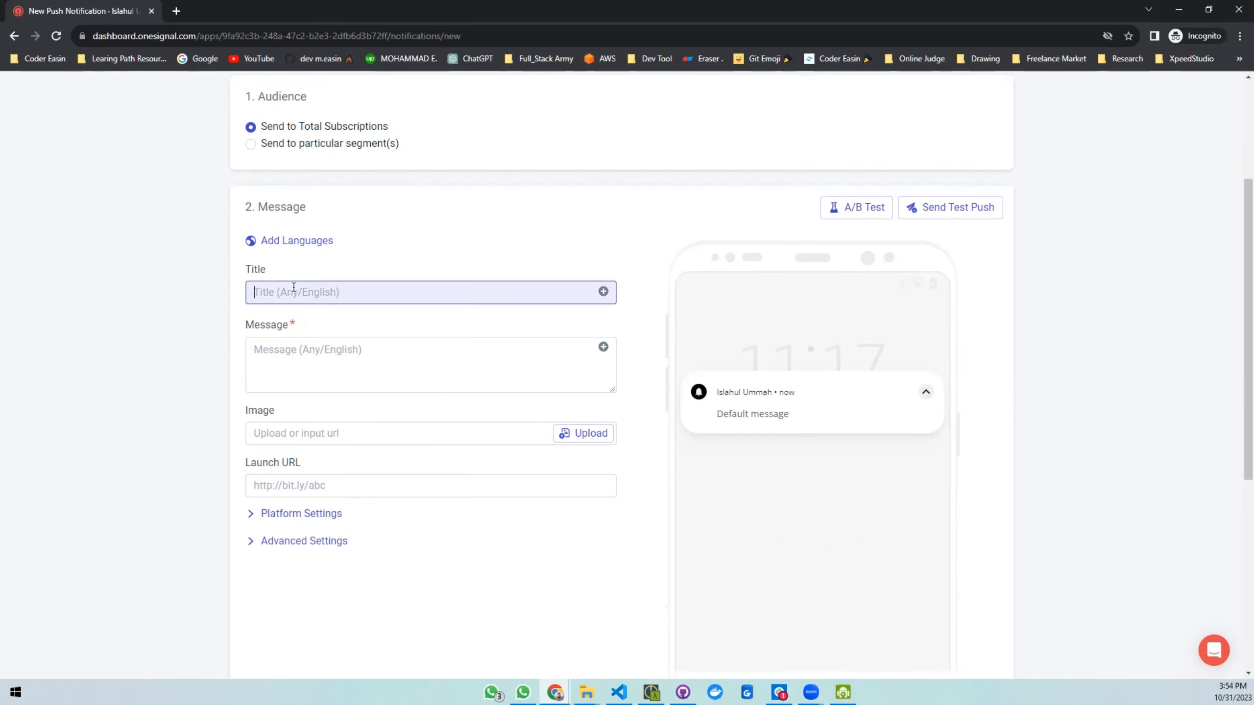
click(739, 397)
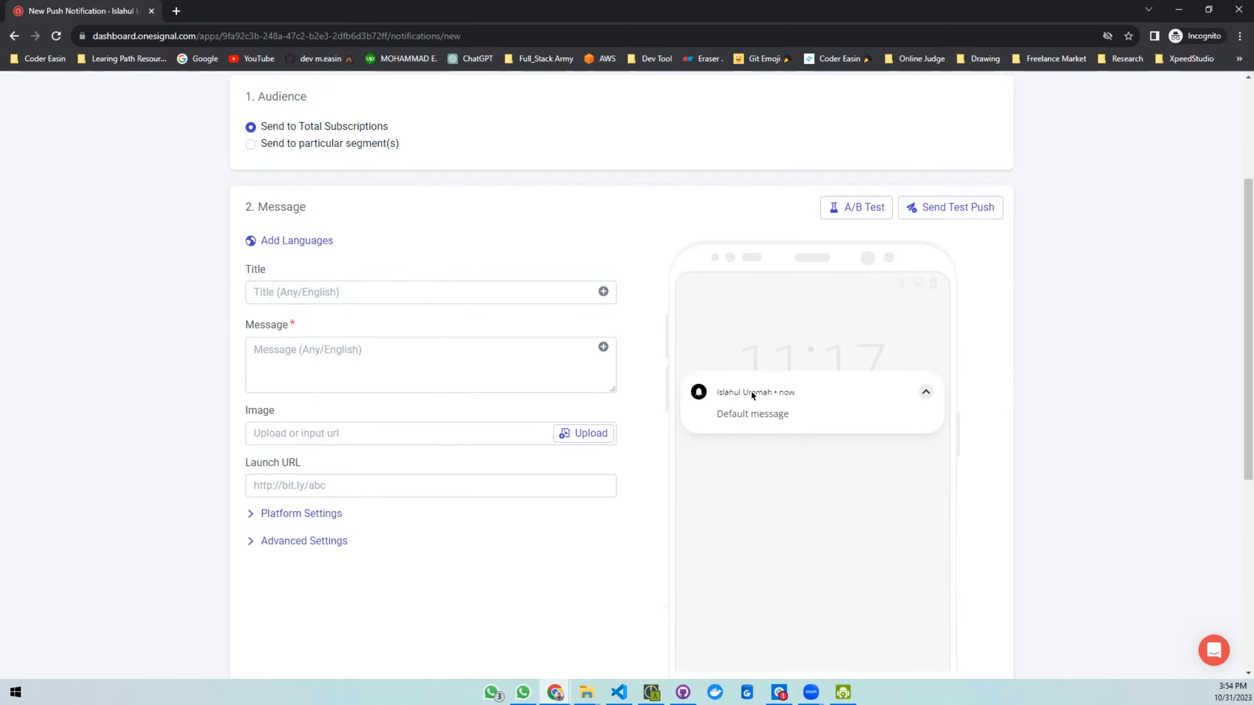
click(339, 294)
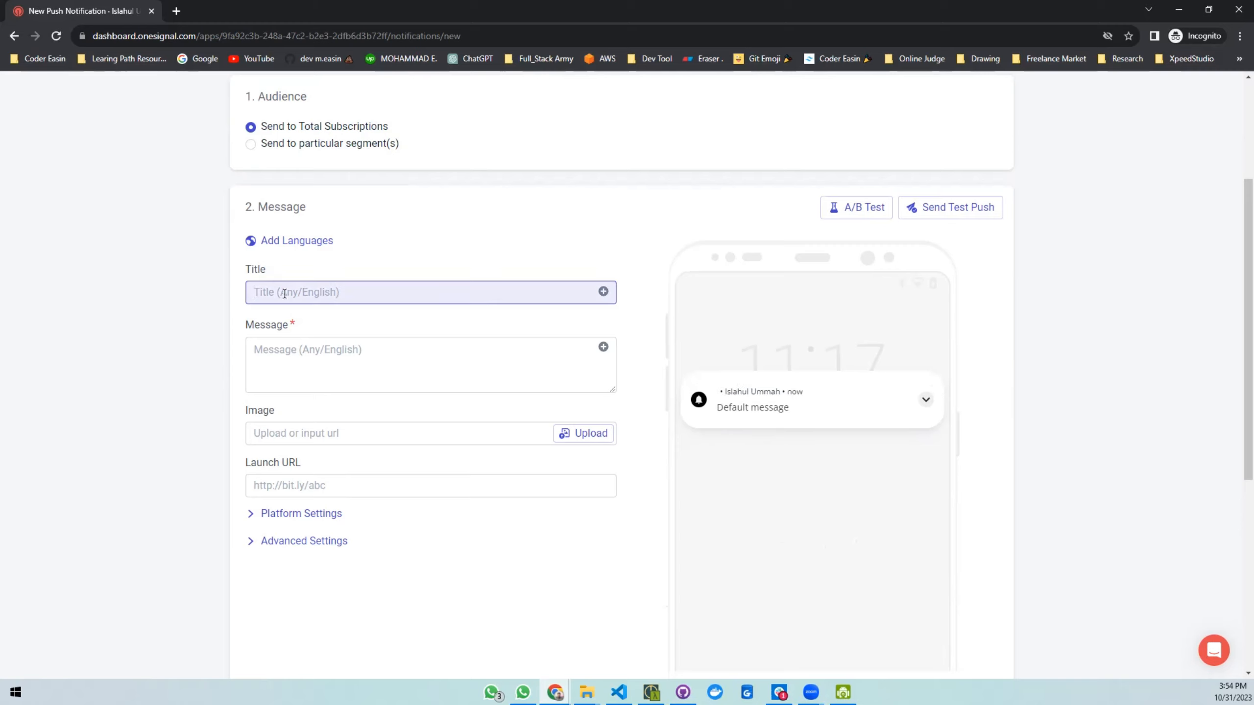
text(Welcome t)
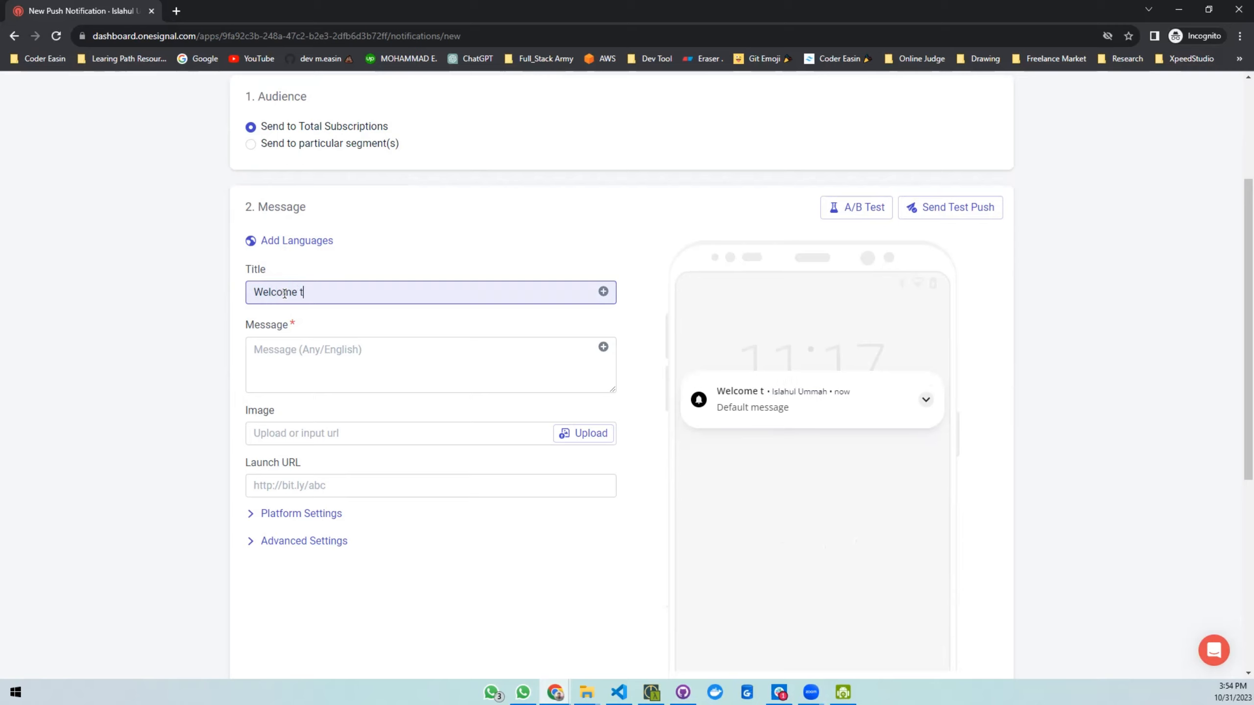
text(o Our New App Intall)
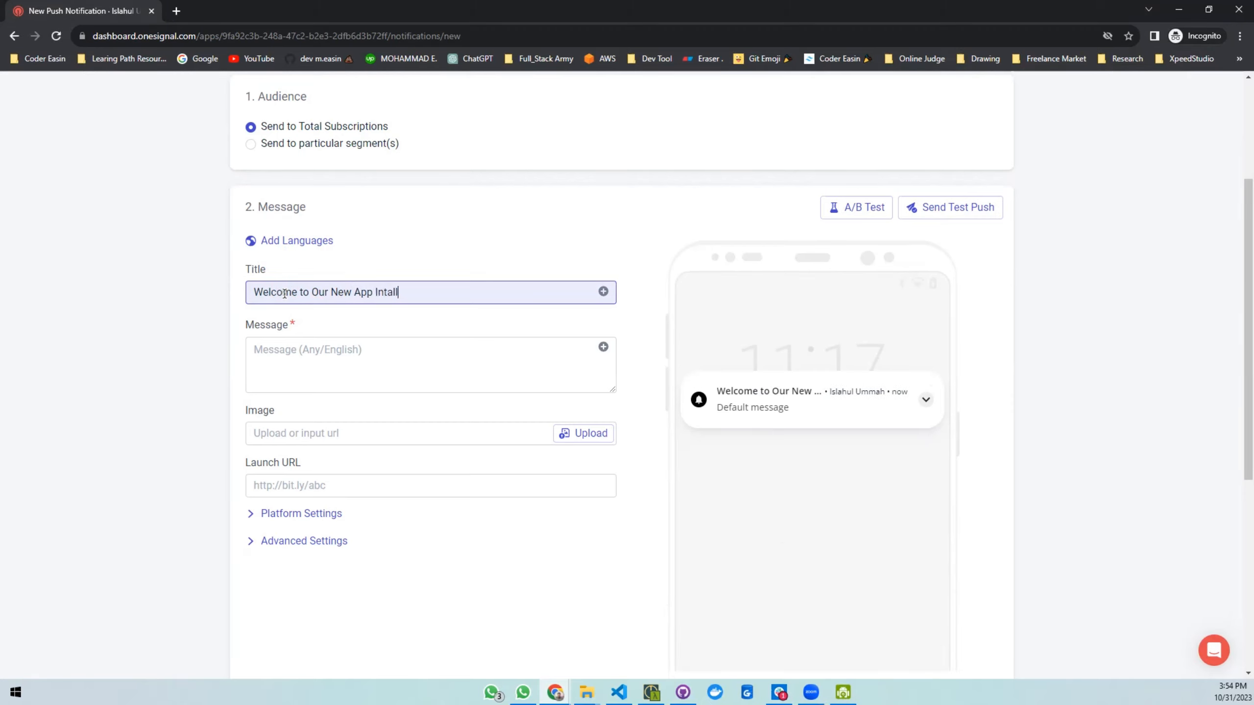
Search the web for "lerom" in a new browser tab to find placeholder text.
click(324, 352)
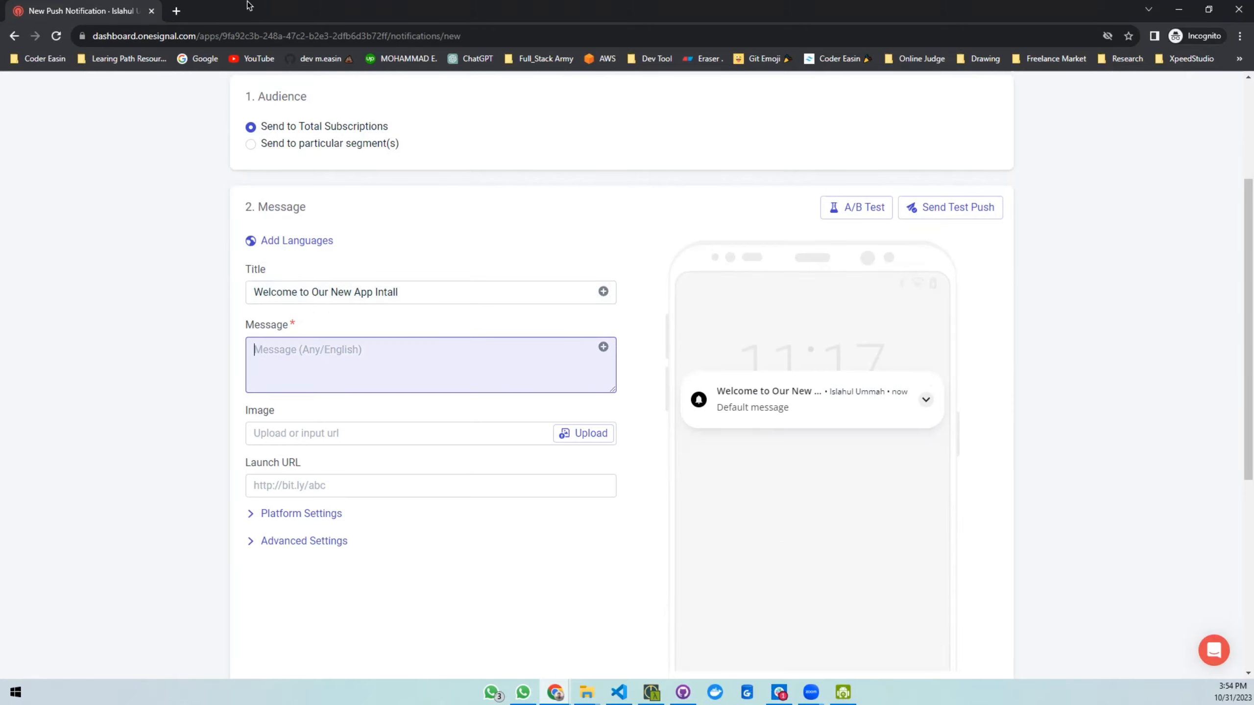
click(177, 11)
text(lerom)
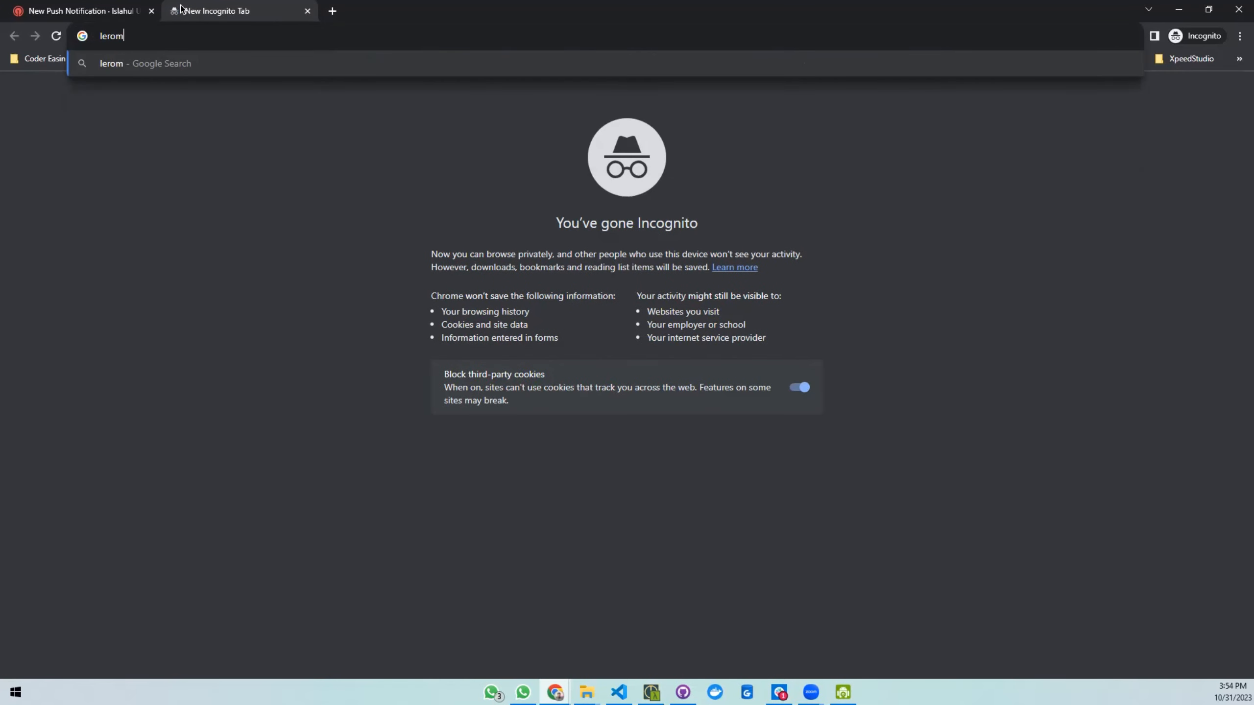
key(Return)
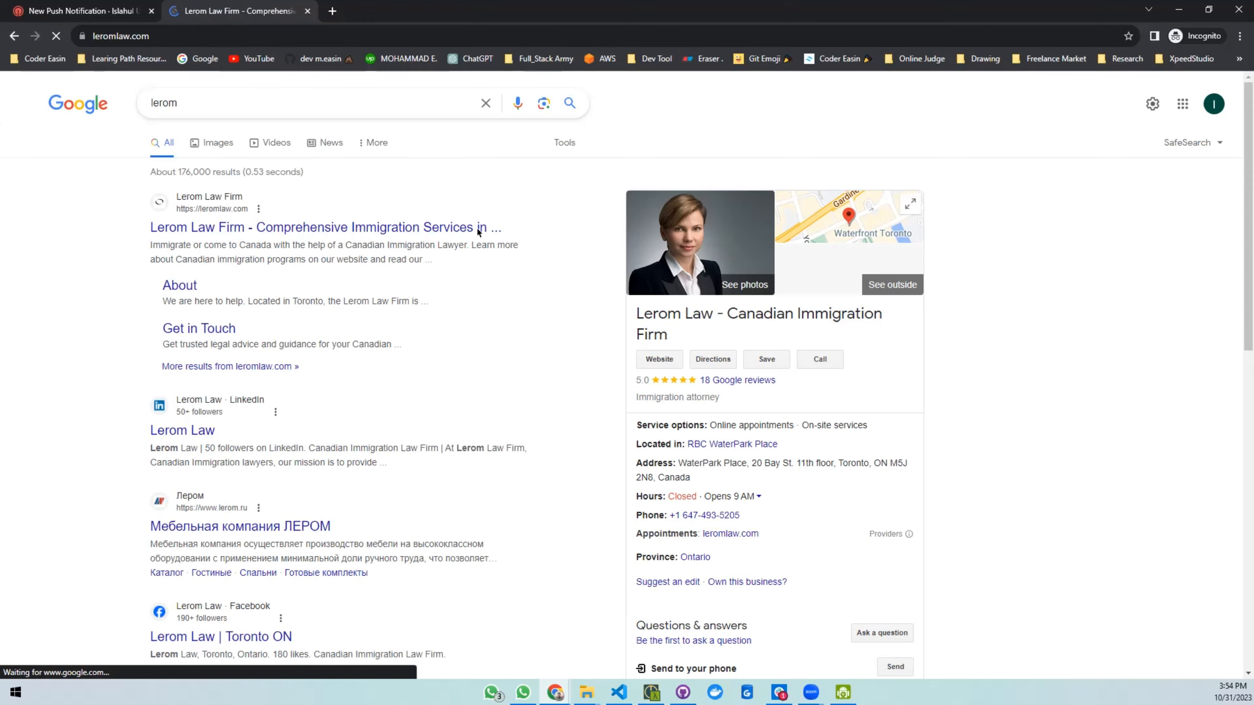
scroll(294, 268, down, 10)
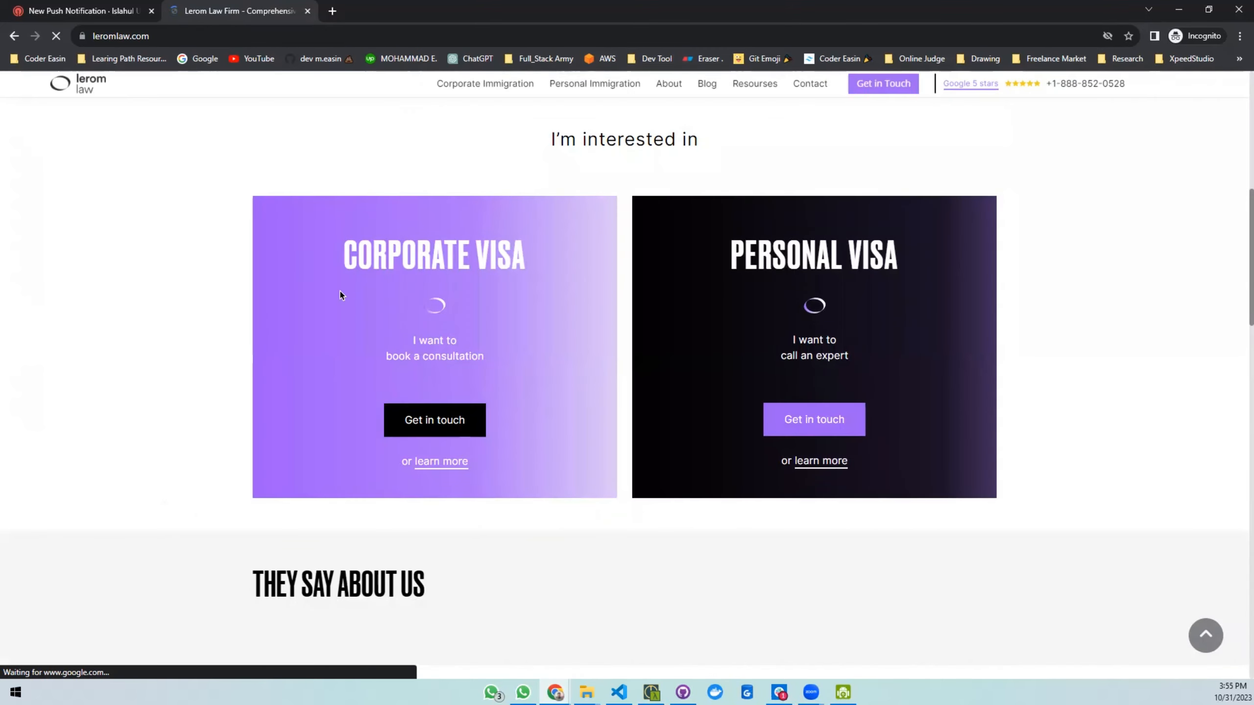
key(alt+Left)
Change the web search to "lorem ipsum" and open the lipsum.com result.
click(218, 100)
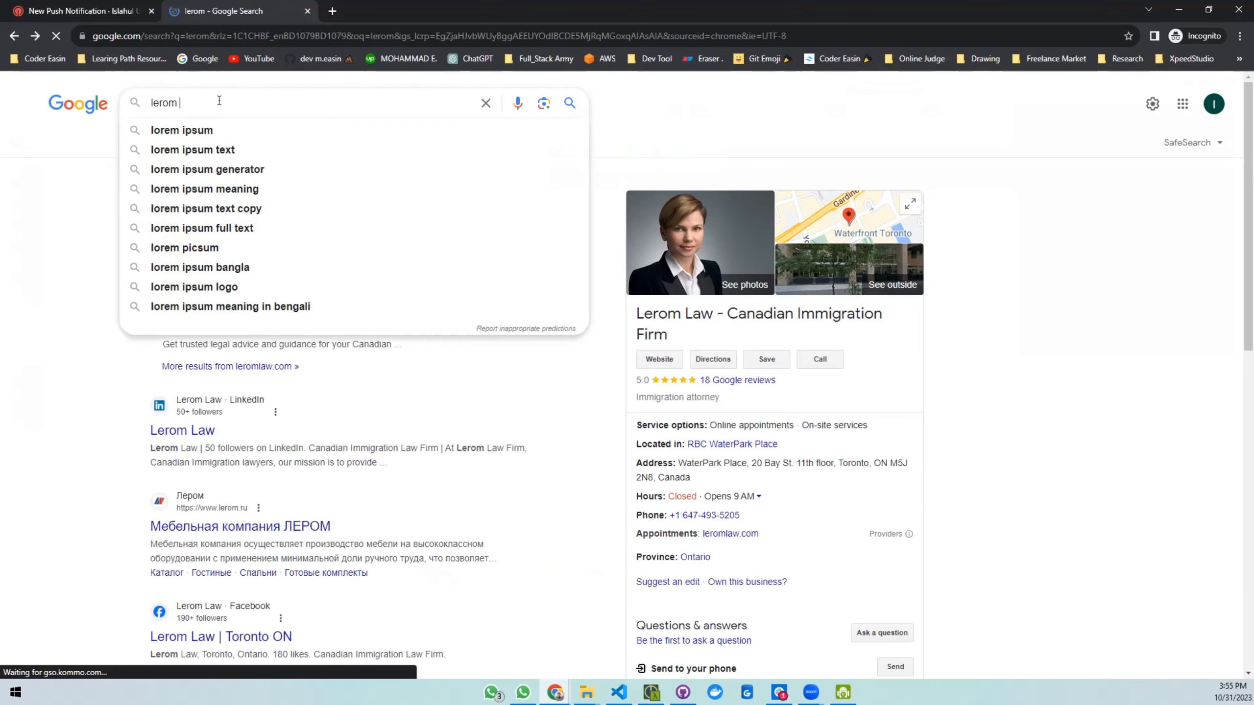
key(BackSpace)
text(m)
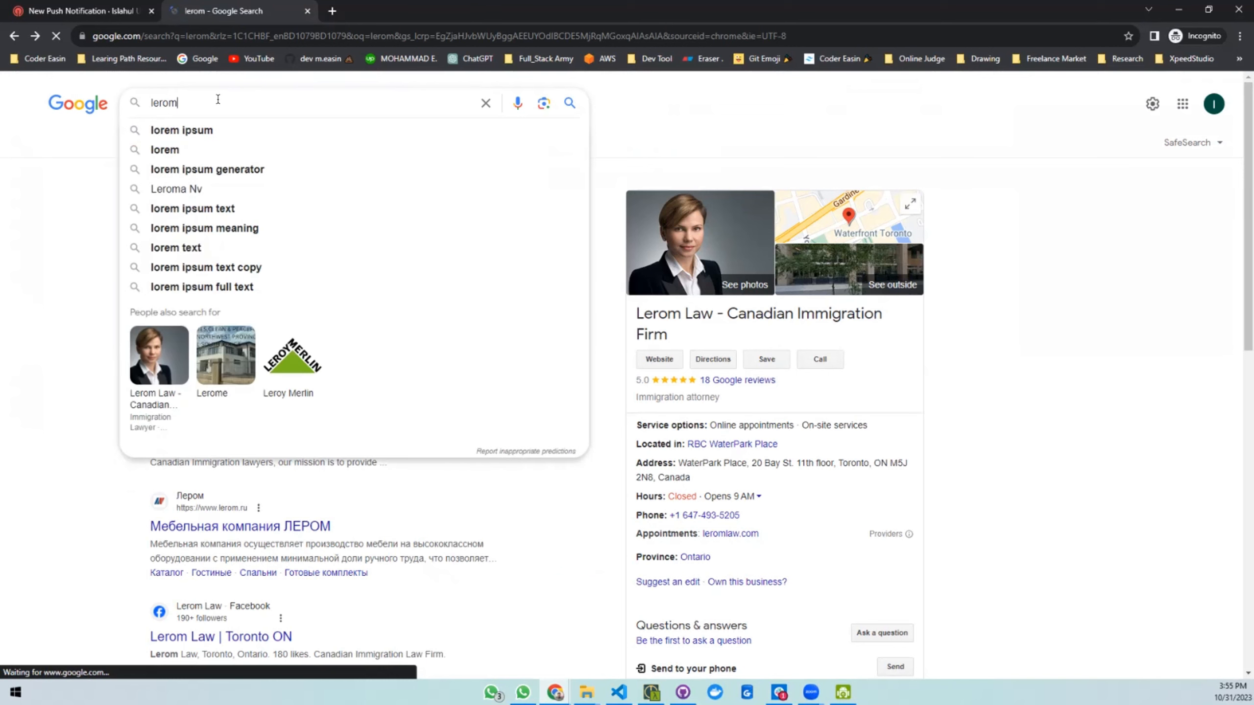
key(Down)
key(Return)
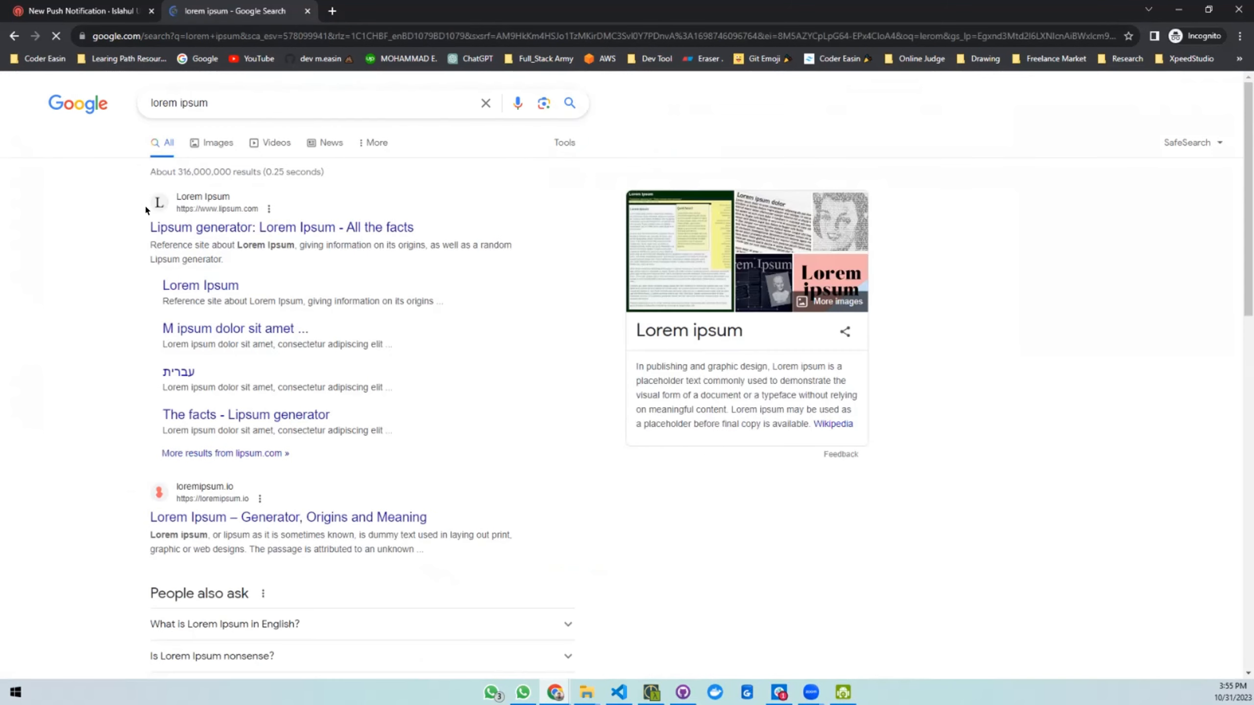
click(211, 229)
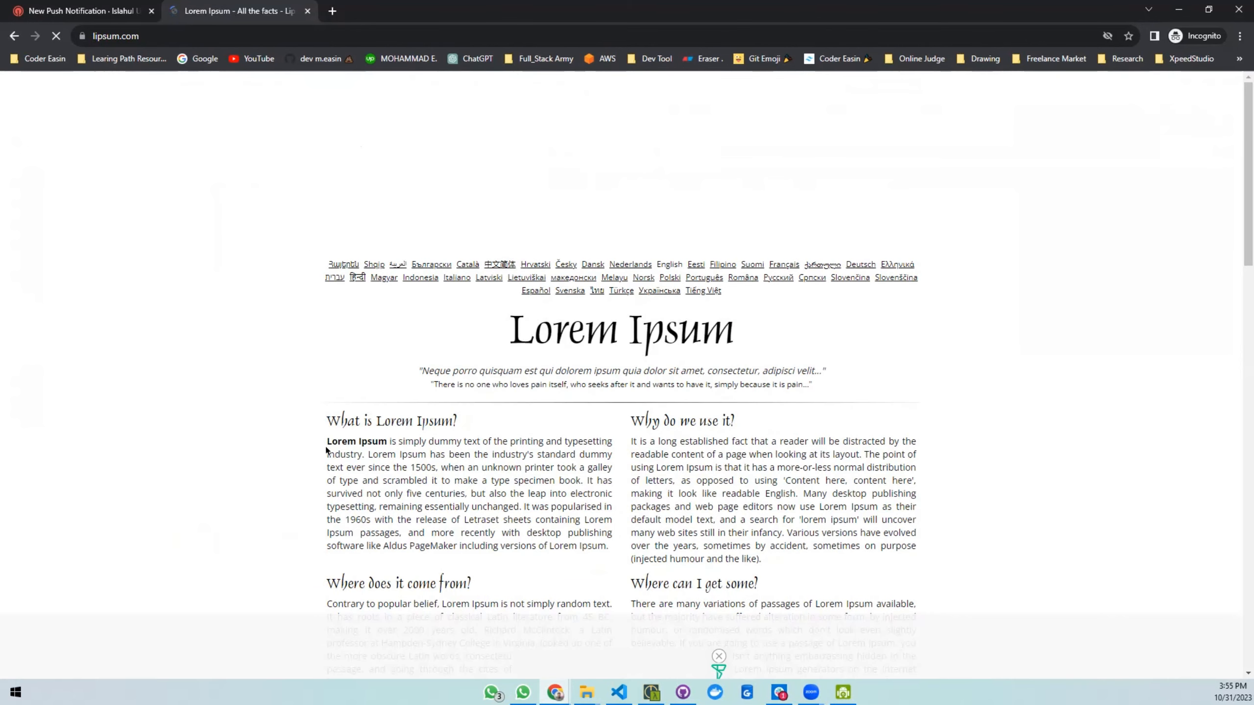
Copy the "What is Lorem Ipsum?" paragraph and paste it into the push notification's message body.
triple_click(347, 464)
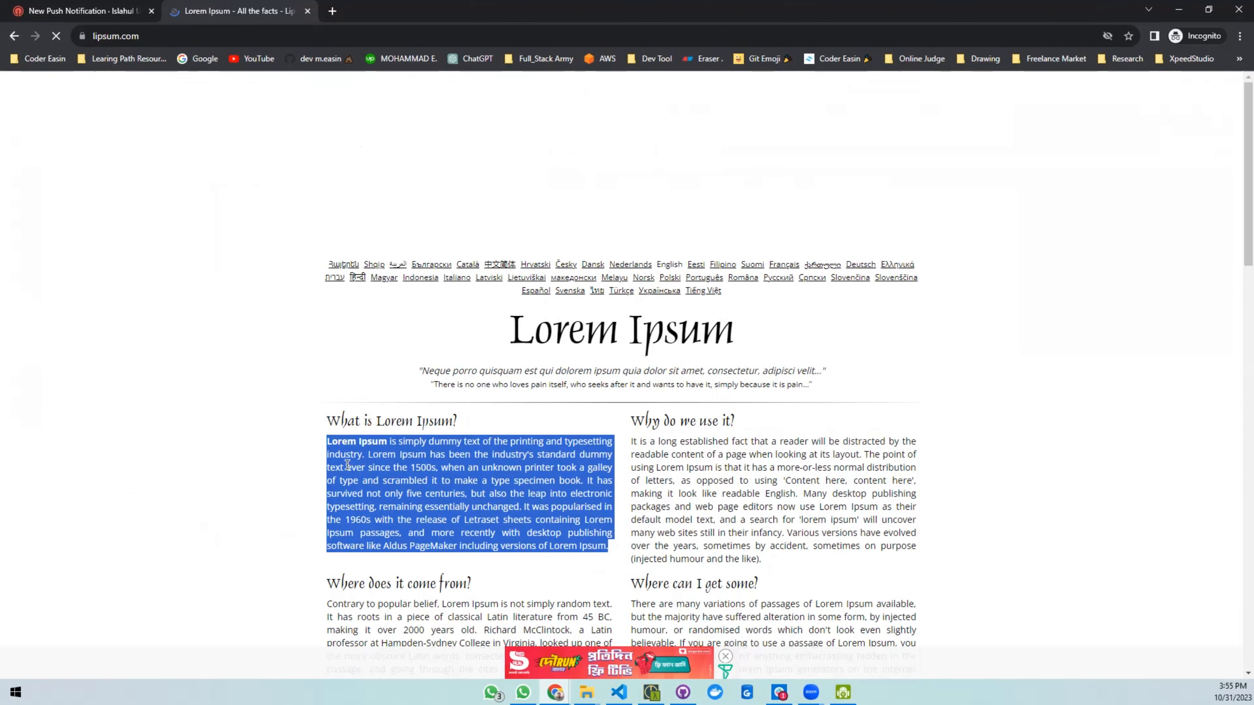
key(ctrl+c)
key(ctrl+Page_Up)
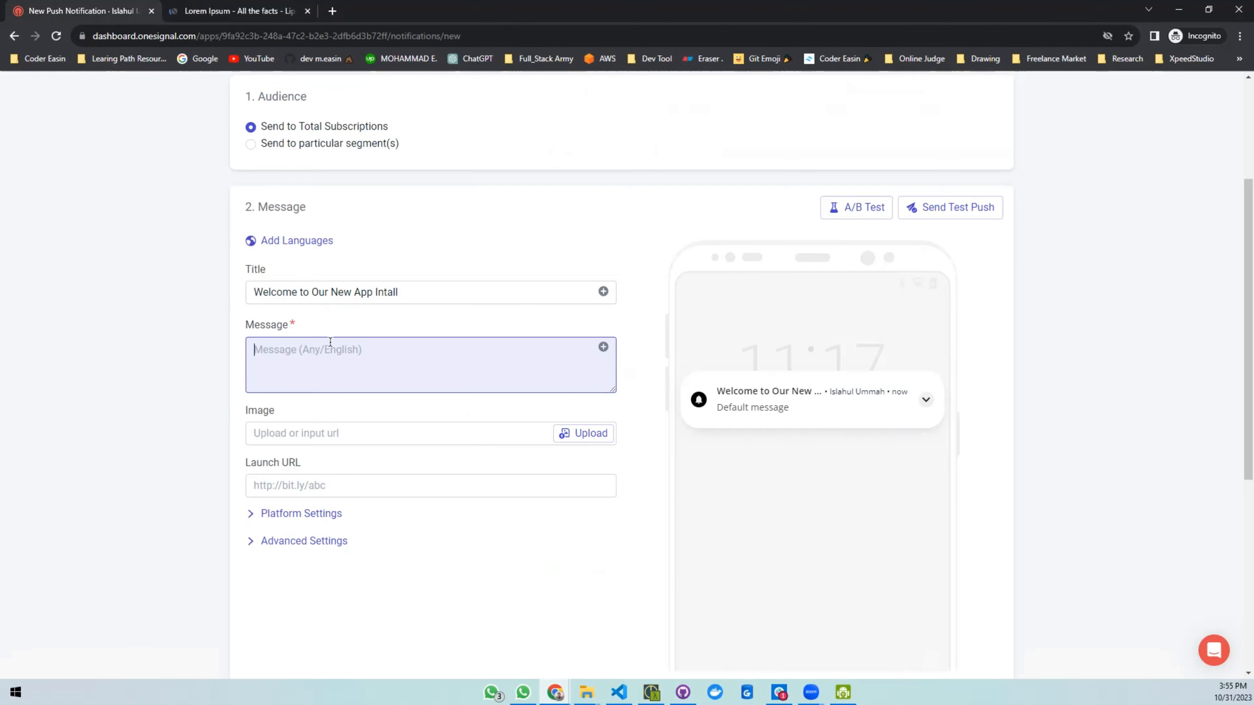
key(ctrl+v)
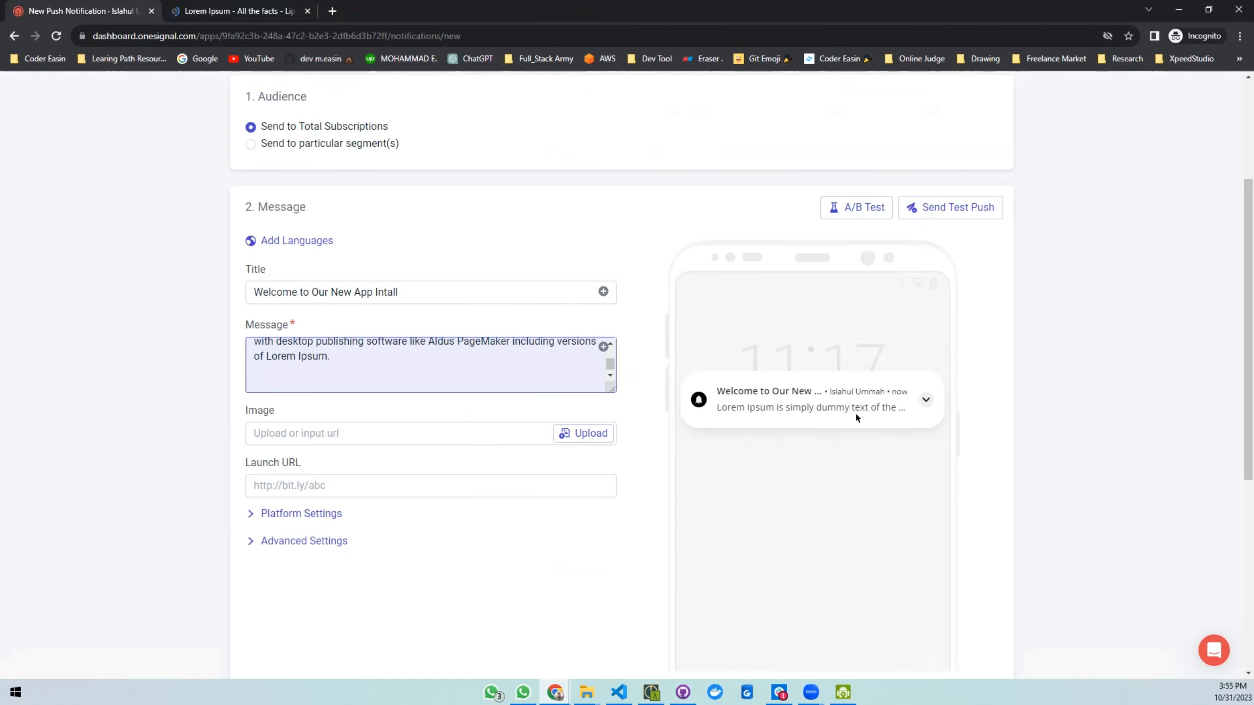
drag(246, 273, 267, 282)
drag(254, 324, 341, 328)
click(343, 330)
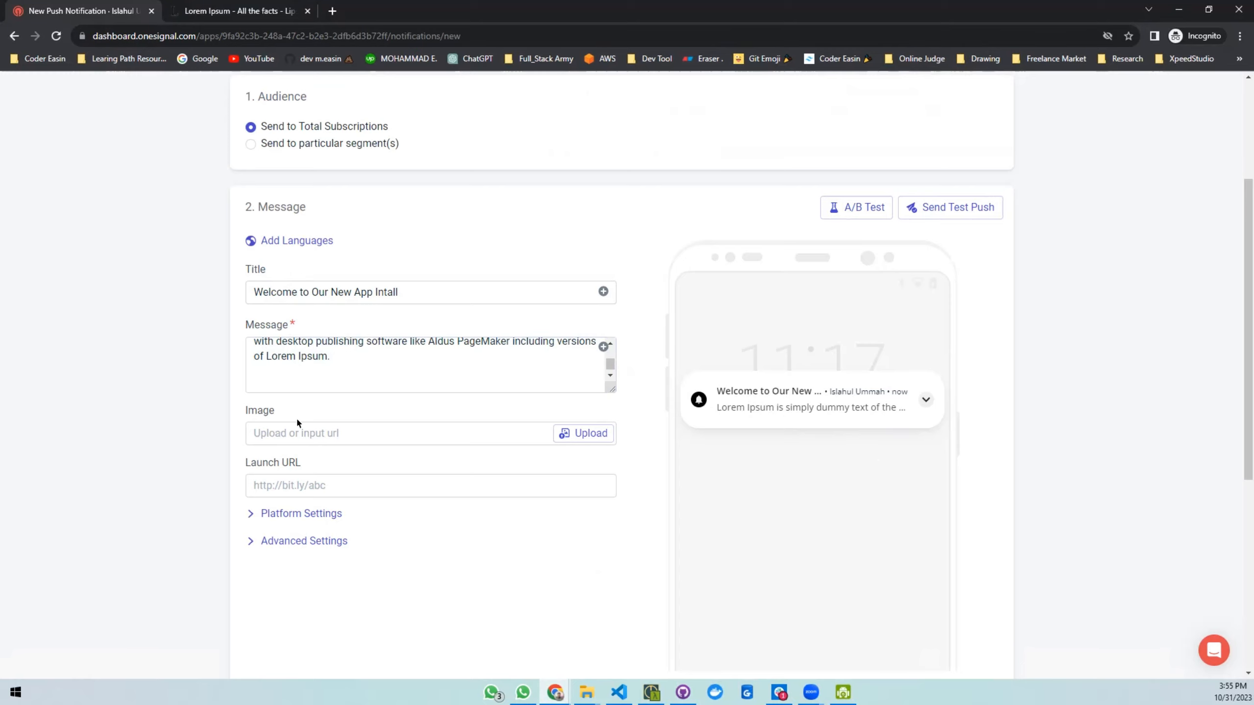
Upload the ios-14 wallpaper from the Pictures folder as the notification image and expand the phone preview.
click(582, 433)
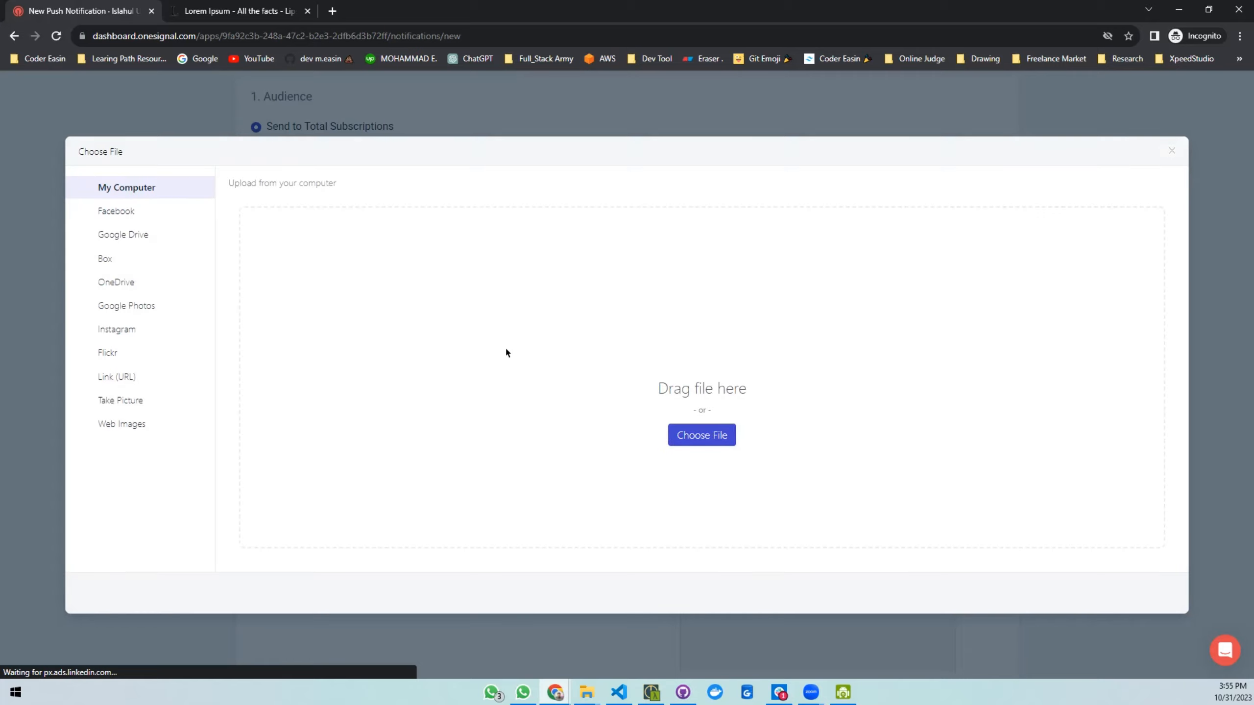
click(701, 427)
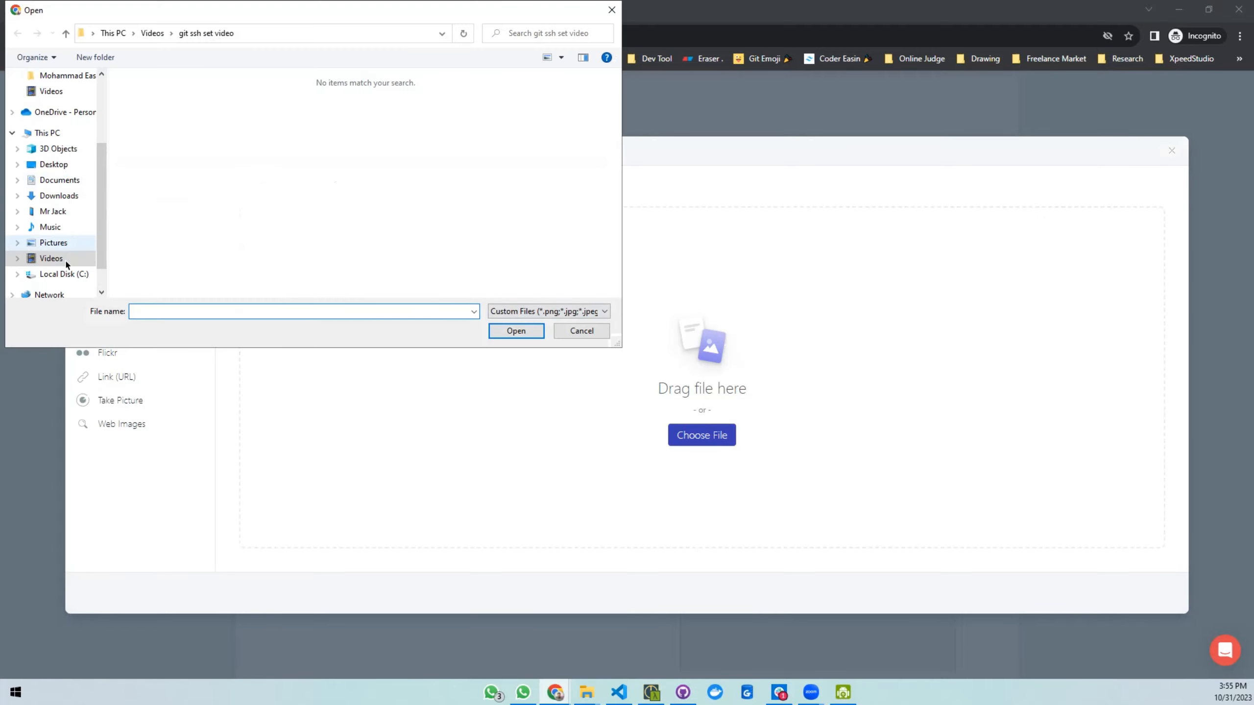
click(51, 243)
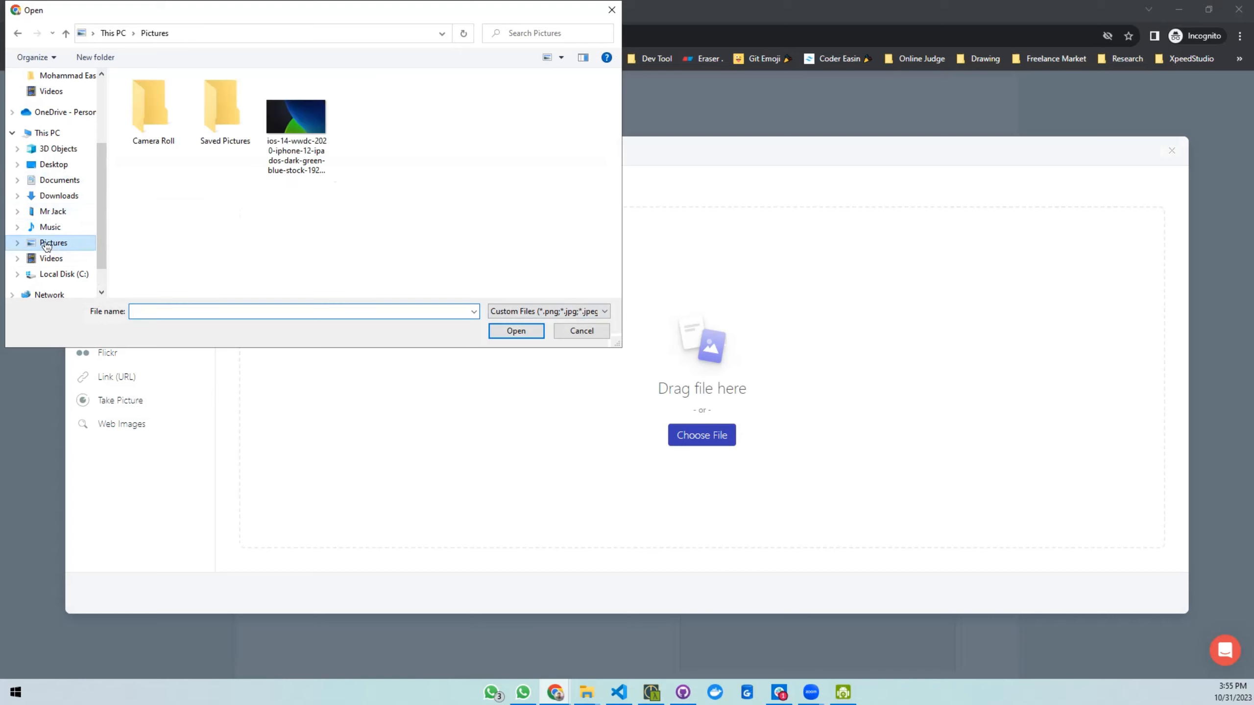
click(299, 130)
click(512, 328)
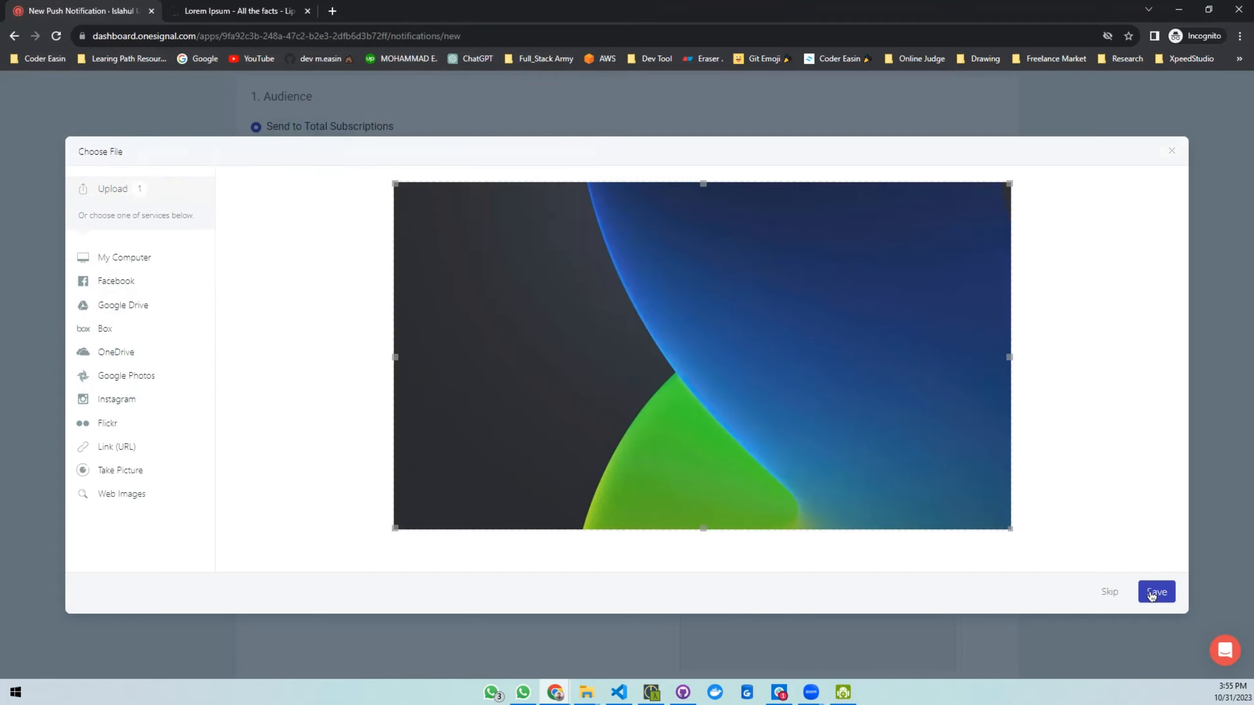
click(1155, 591)
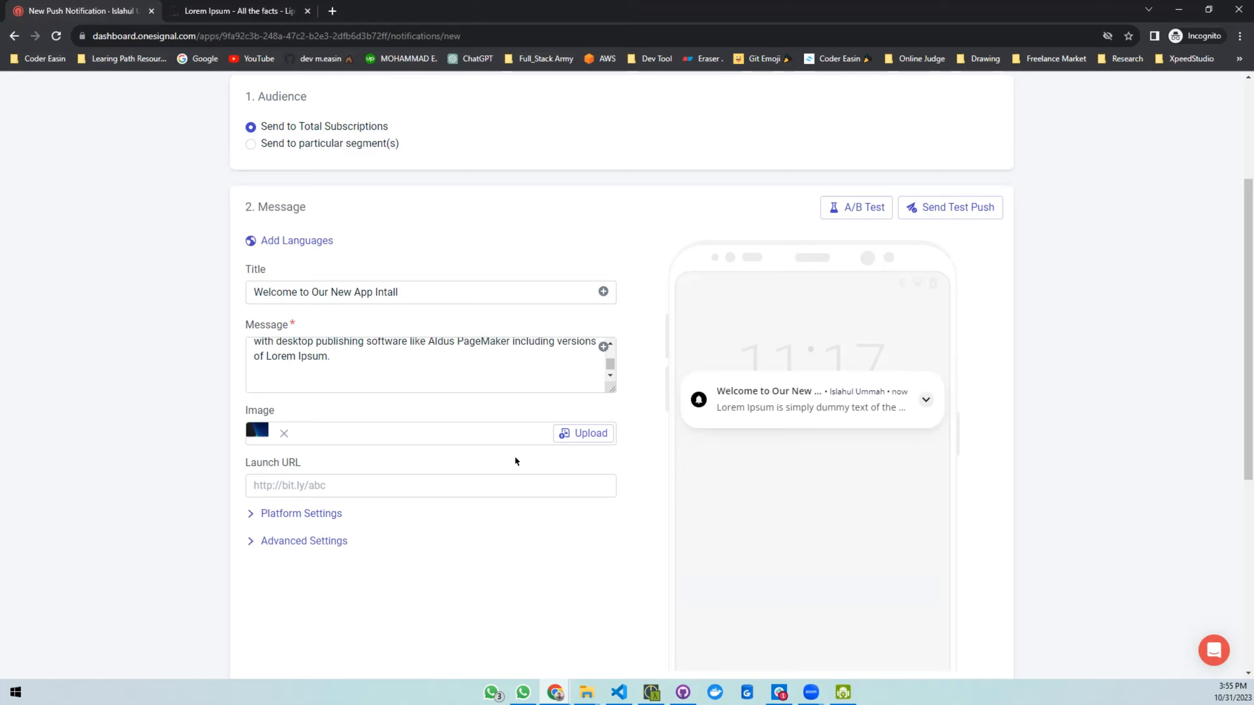
click(926, 399)
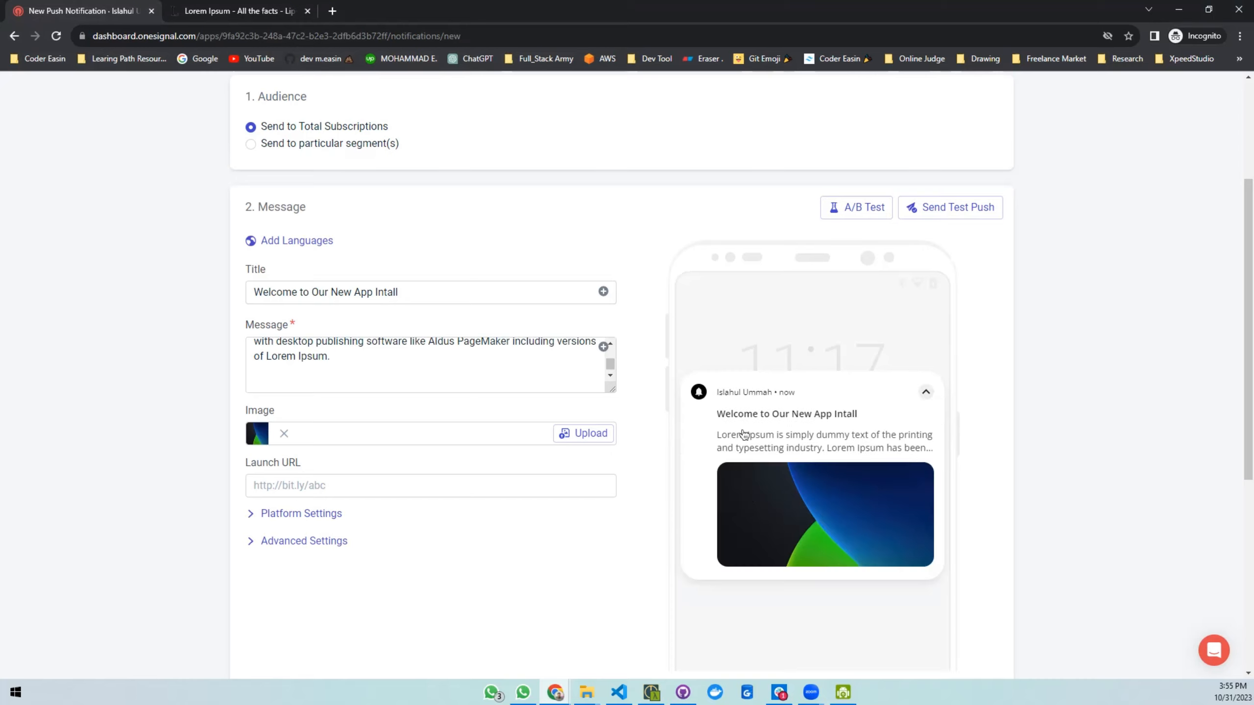
Examine the message's platform settings for Google Android and the launch URL option.
scroll(743, 434, down, 3)
click(288, 319)
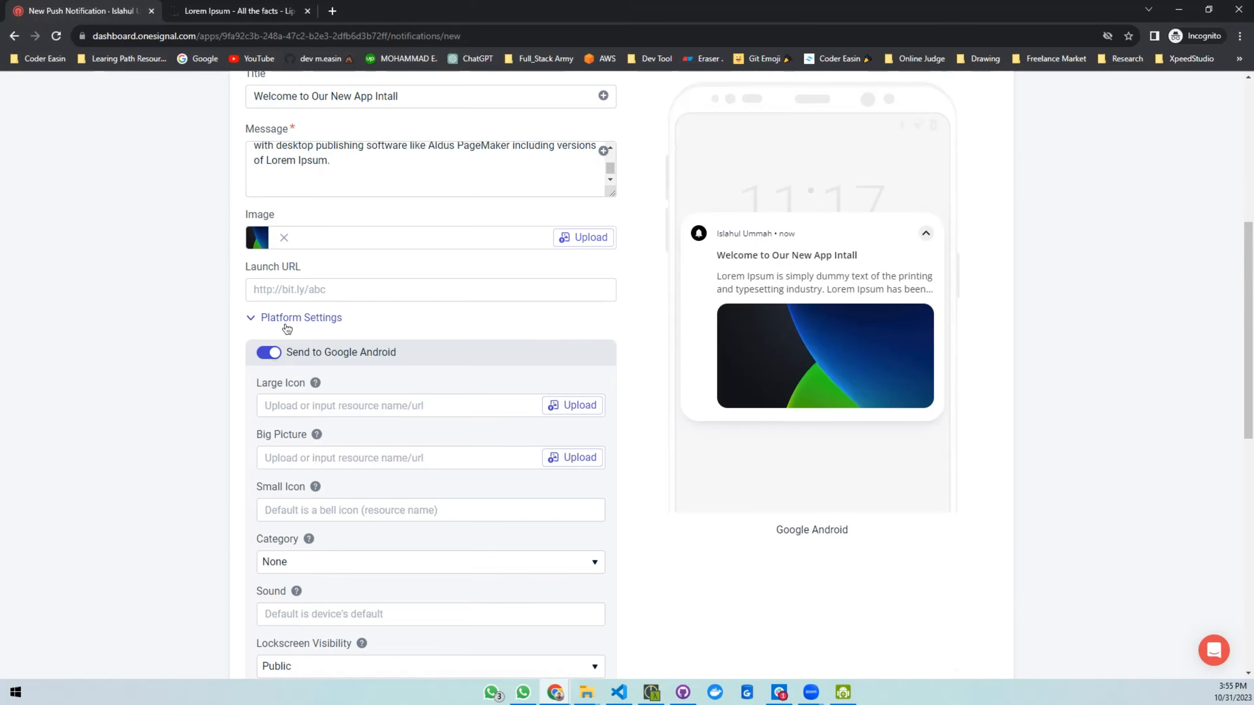
click(284, 319)
click(291, 299)
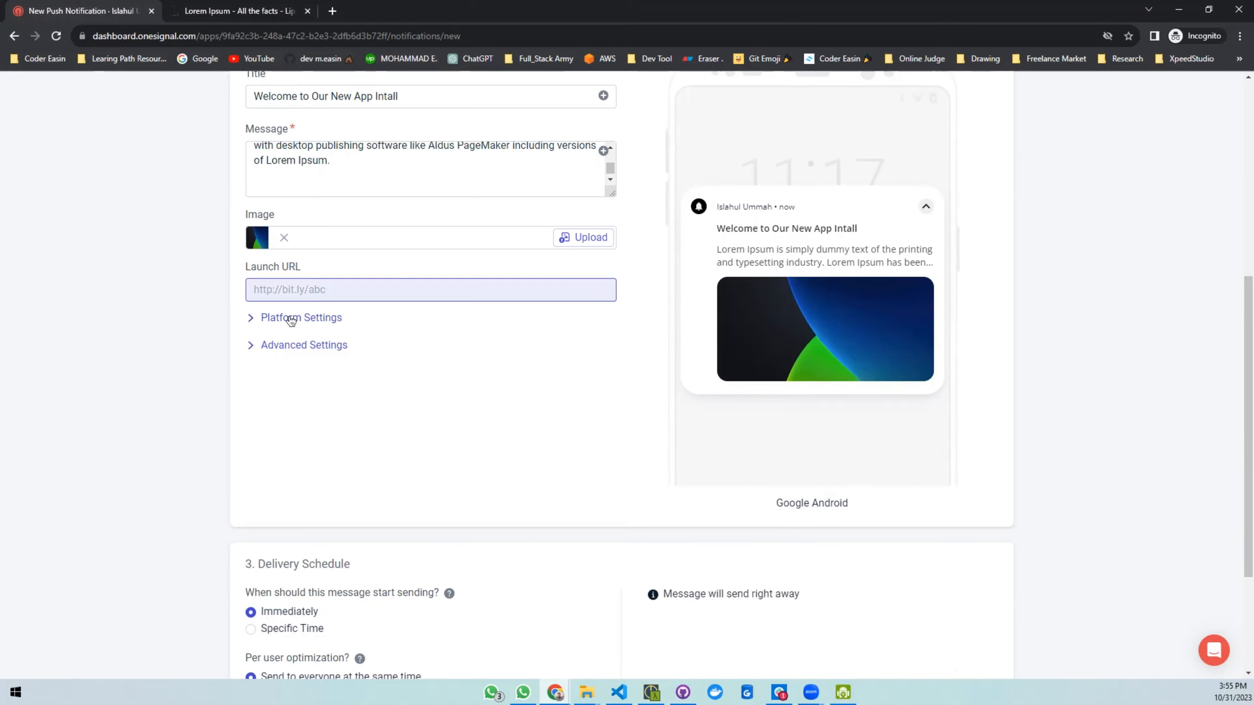
Examine the message's platform and advanced settings, the delivery schedule, and the alternative save options.
click(289, 320)
click(289, 320)
click(303, 349)
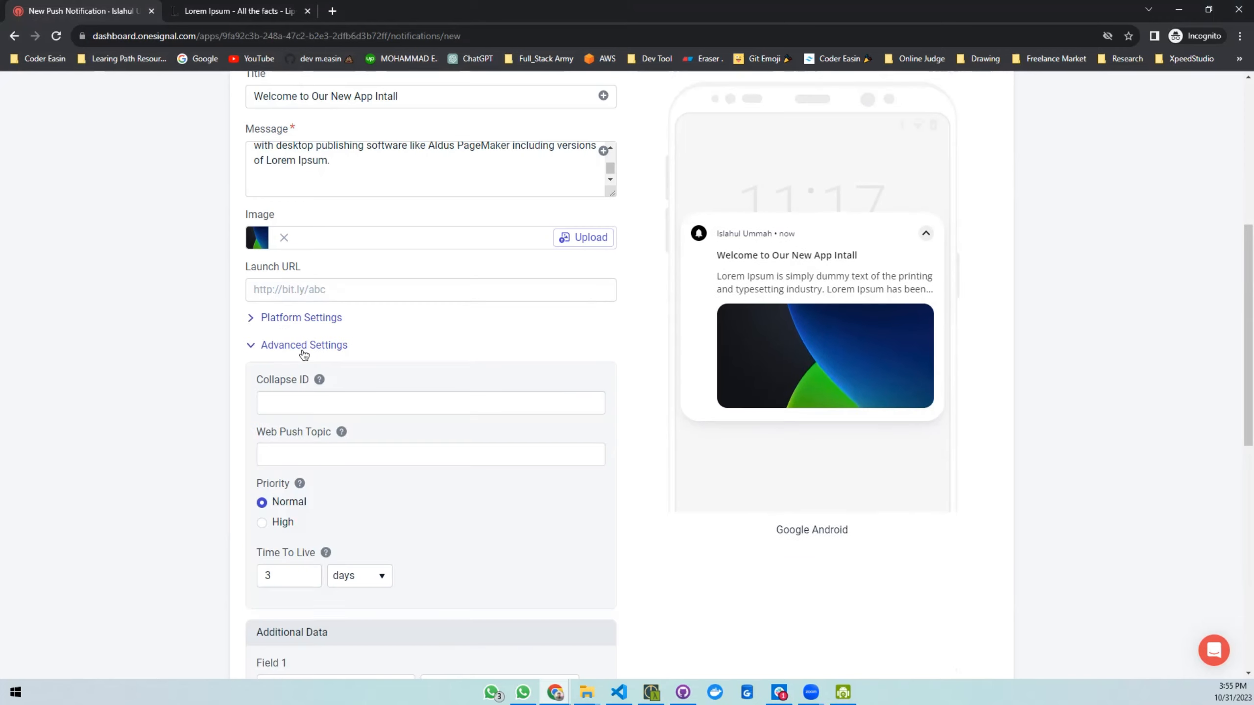
click(303, 349)
scroll(559, 390, down, 4)
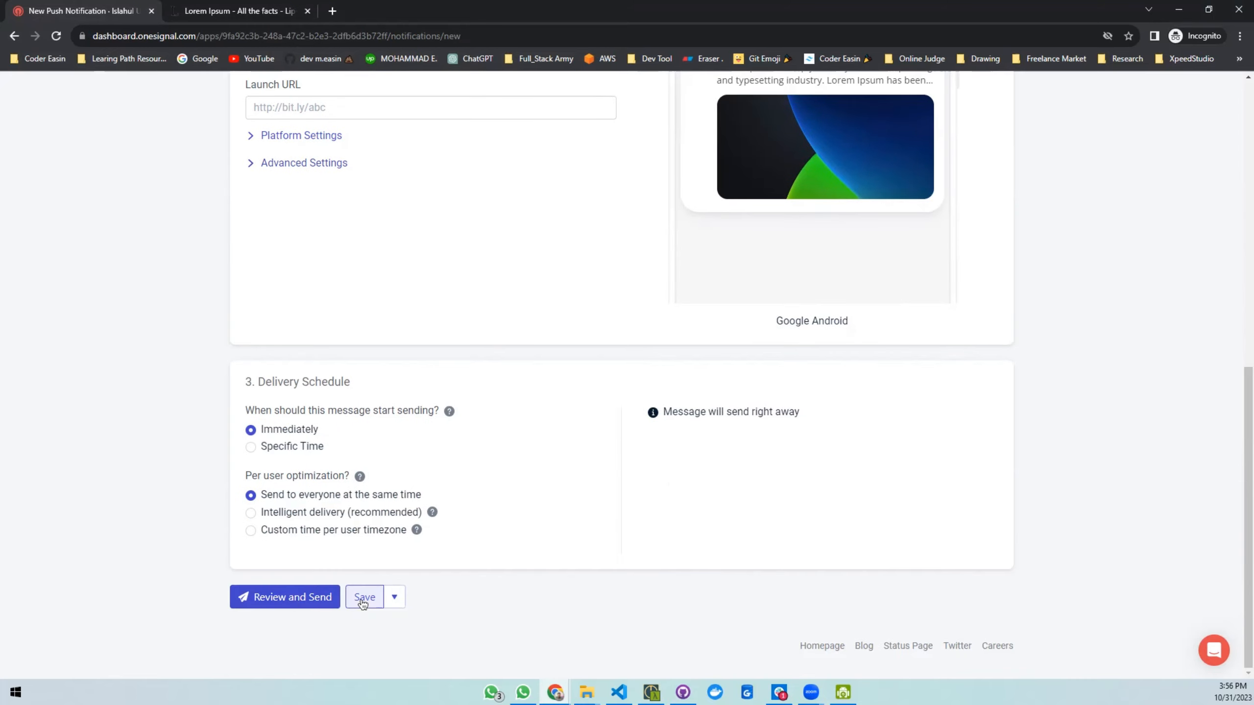
click(395, 601)
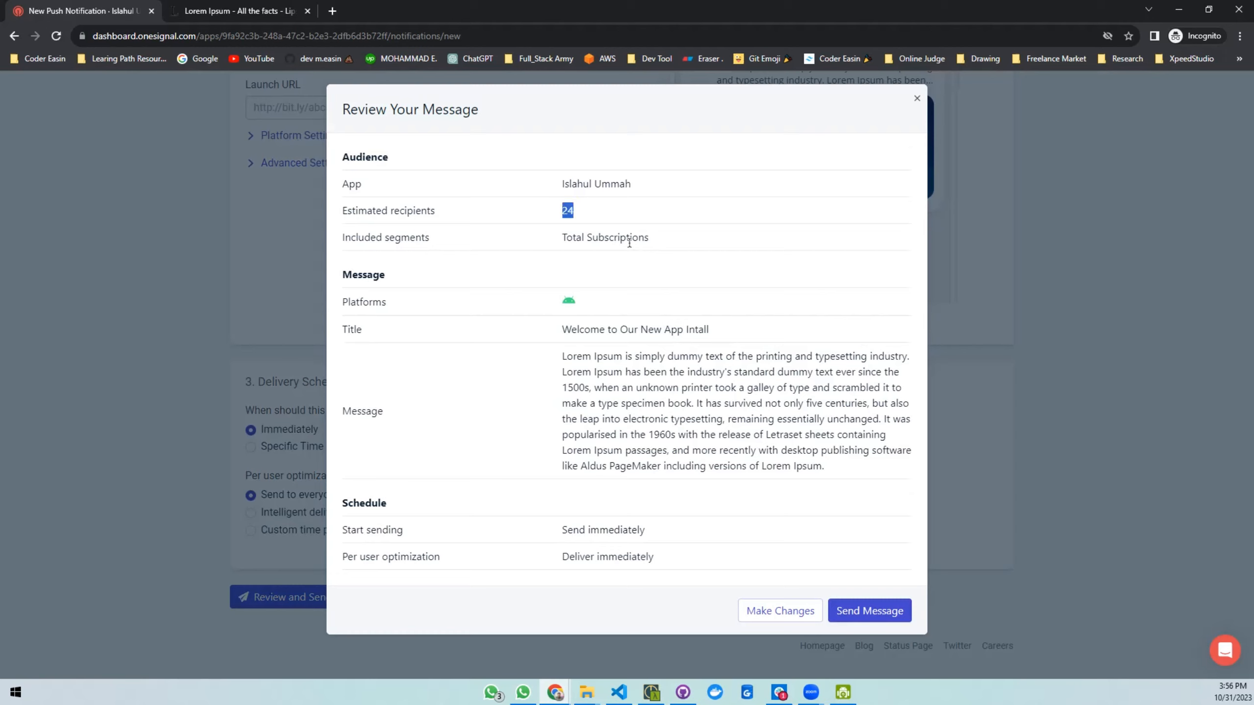
Review the message's included segment and sending schedule, and send the message immediately to Total Subscriptions.
click(631, 243)
drag(567, 237, 626, 237)
click(693, 247)
drag(590, 530, 791, 529)
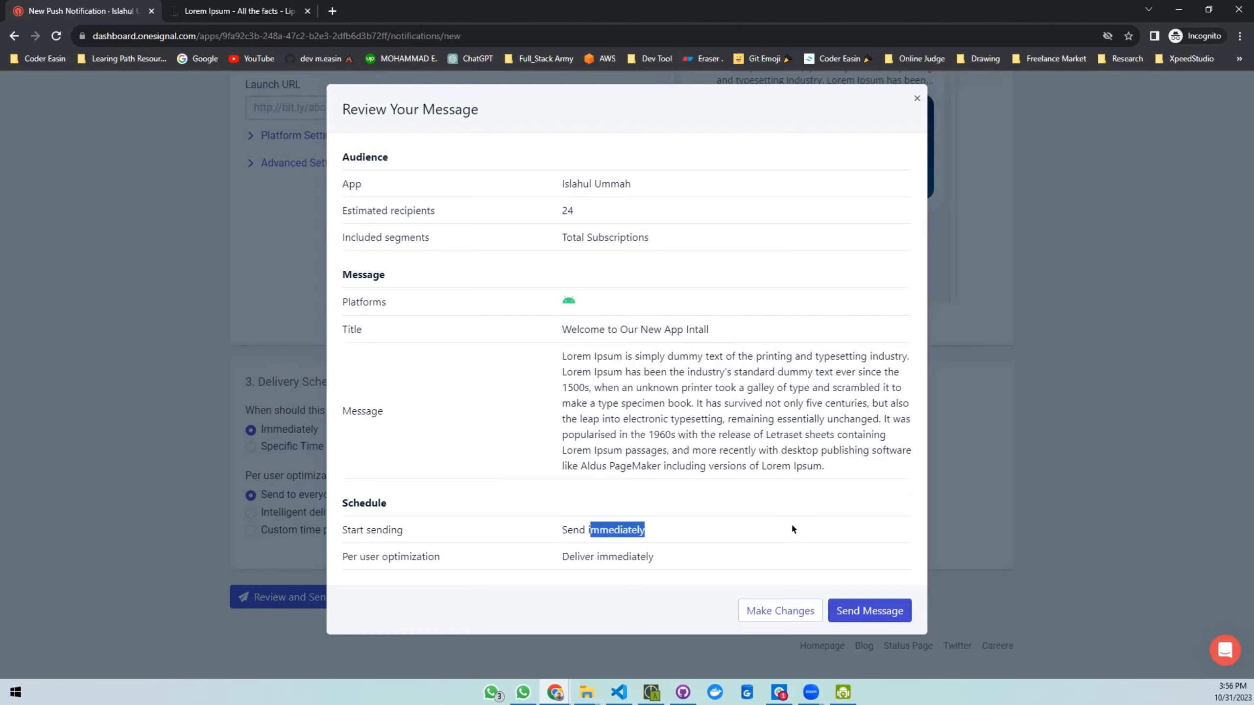
click(873, 603)
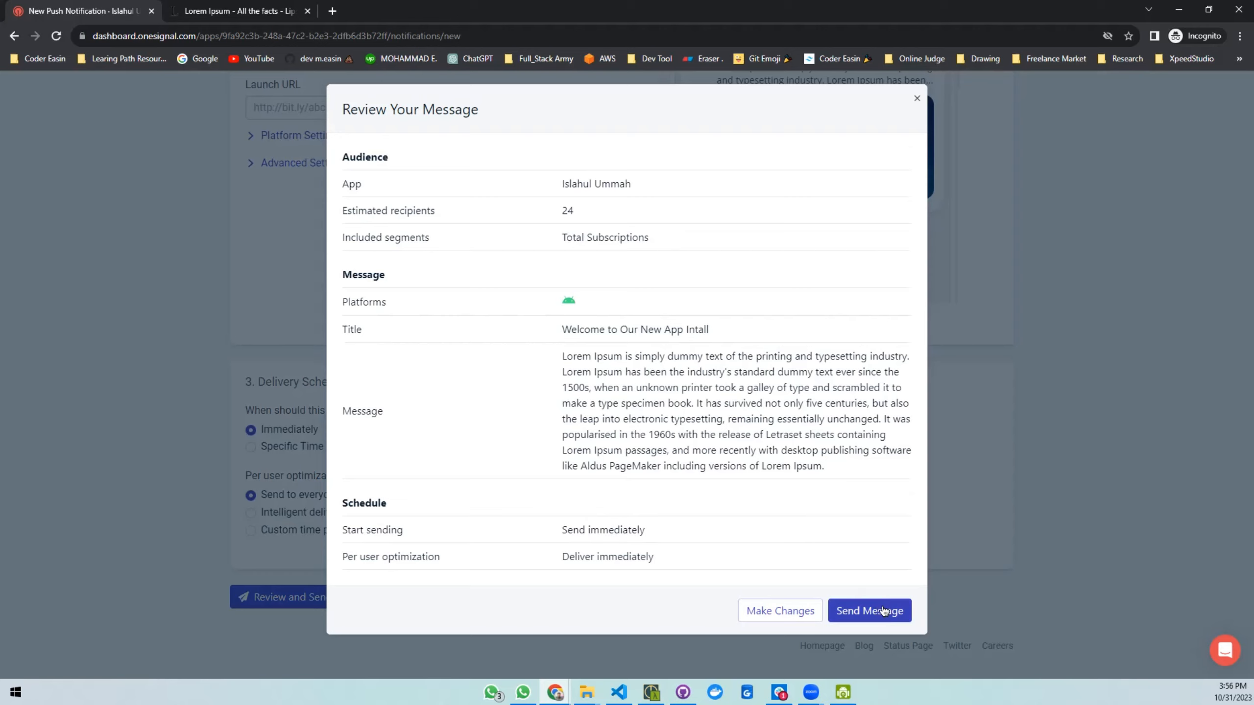
click(850, 603)
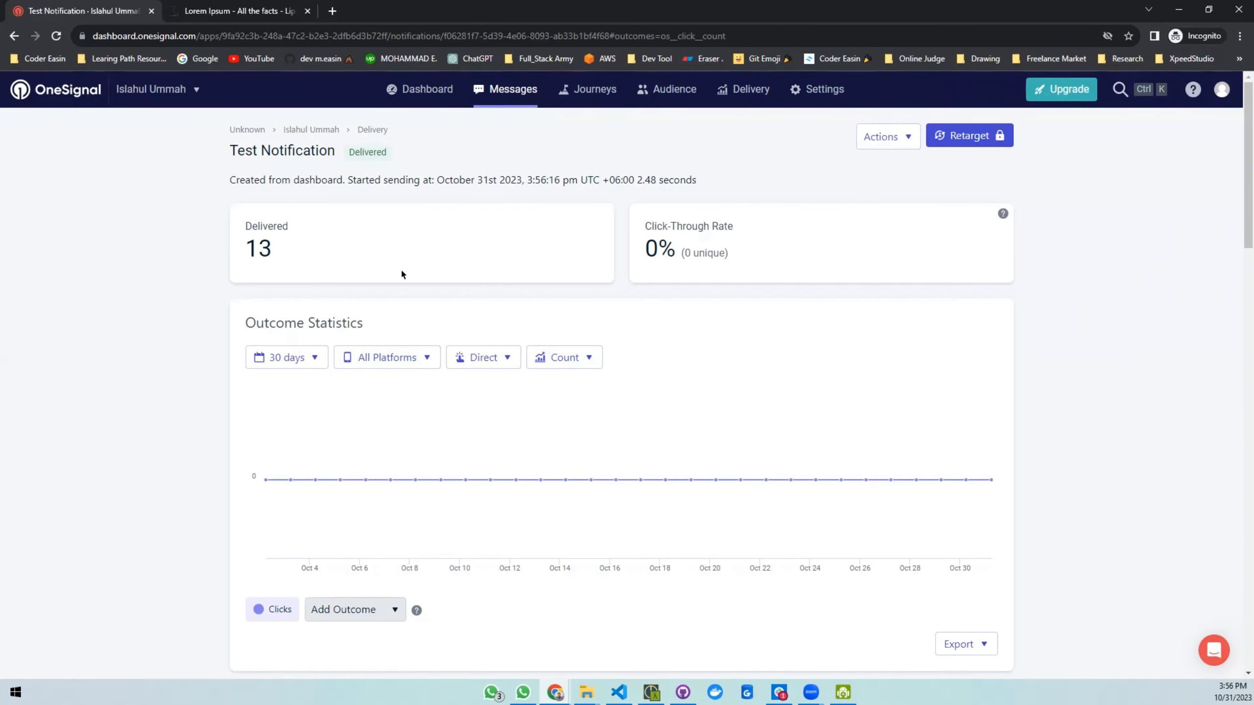
Examine the sent notification's report for its start time, outcome statistics and available platform filters.
scroll(440, 316, down, 5)
scroll(435, 344, up, 5)
click(451, 267)
drag(428, 180, 578, 181)
click(710, 193)
scroll(527, 362, down, 10)
scroll(700, 324, up, 10)
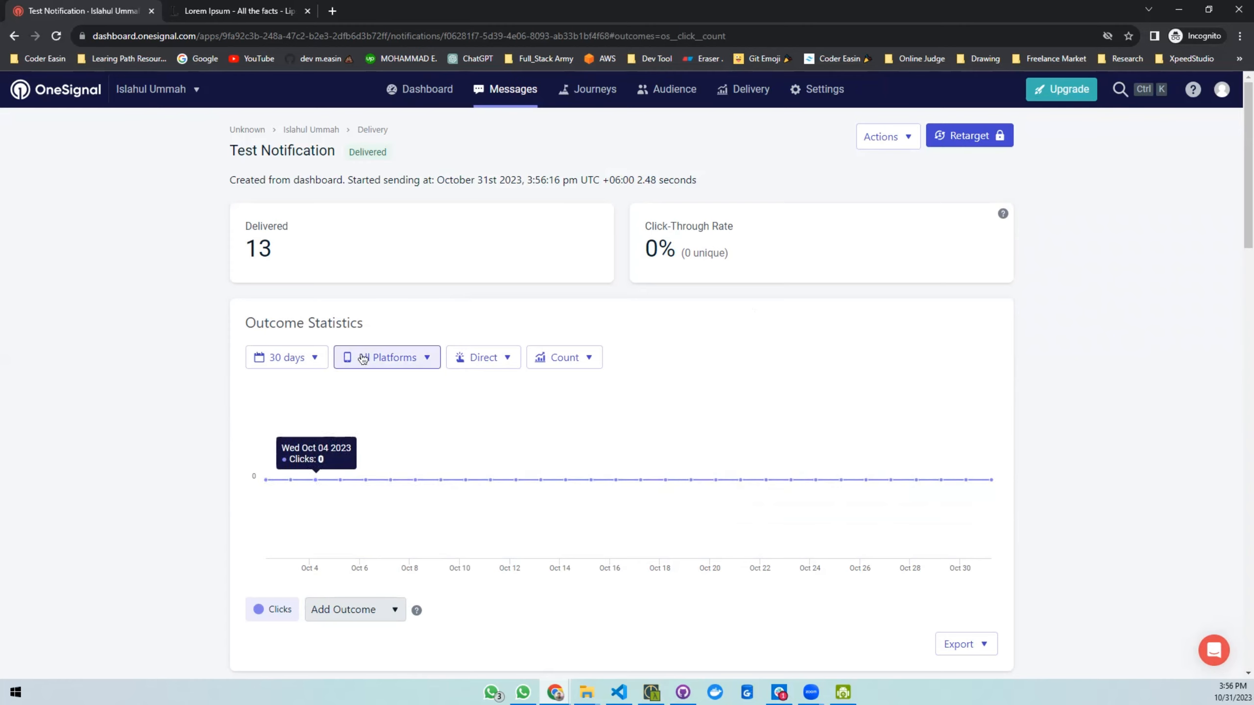
click(383, 357)
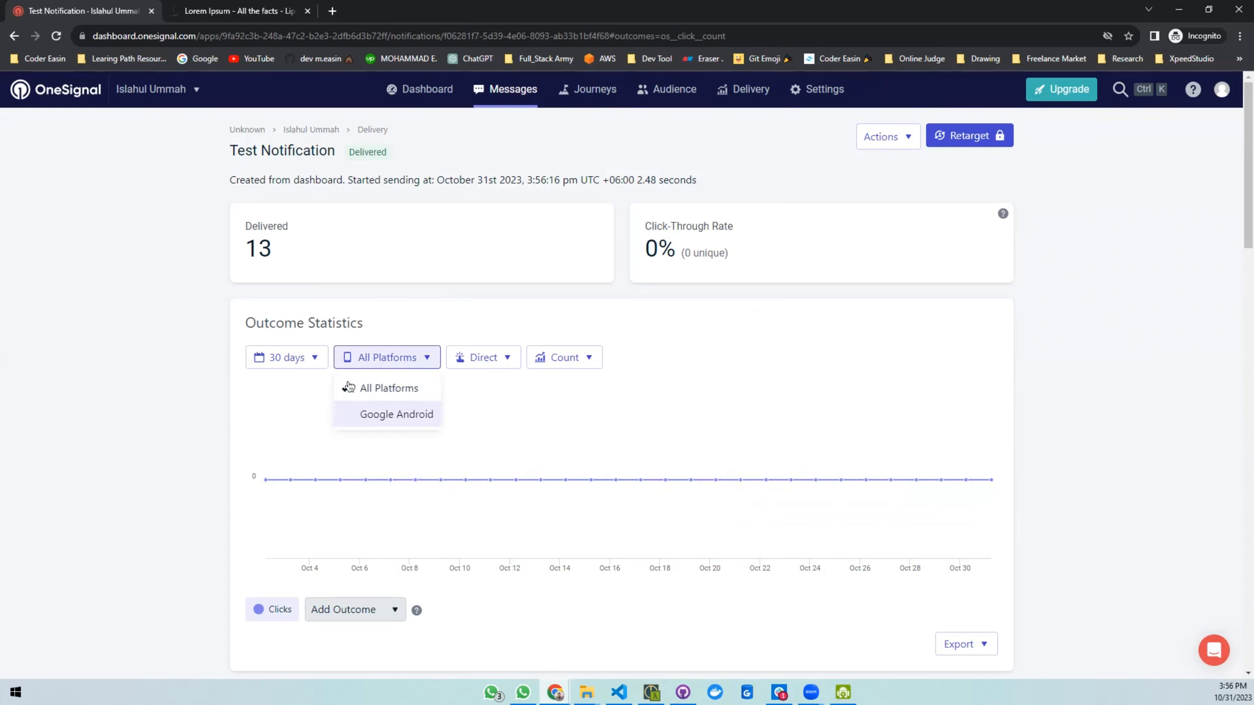
click(182, 372)
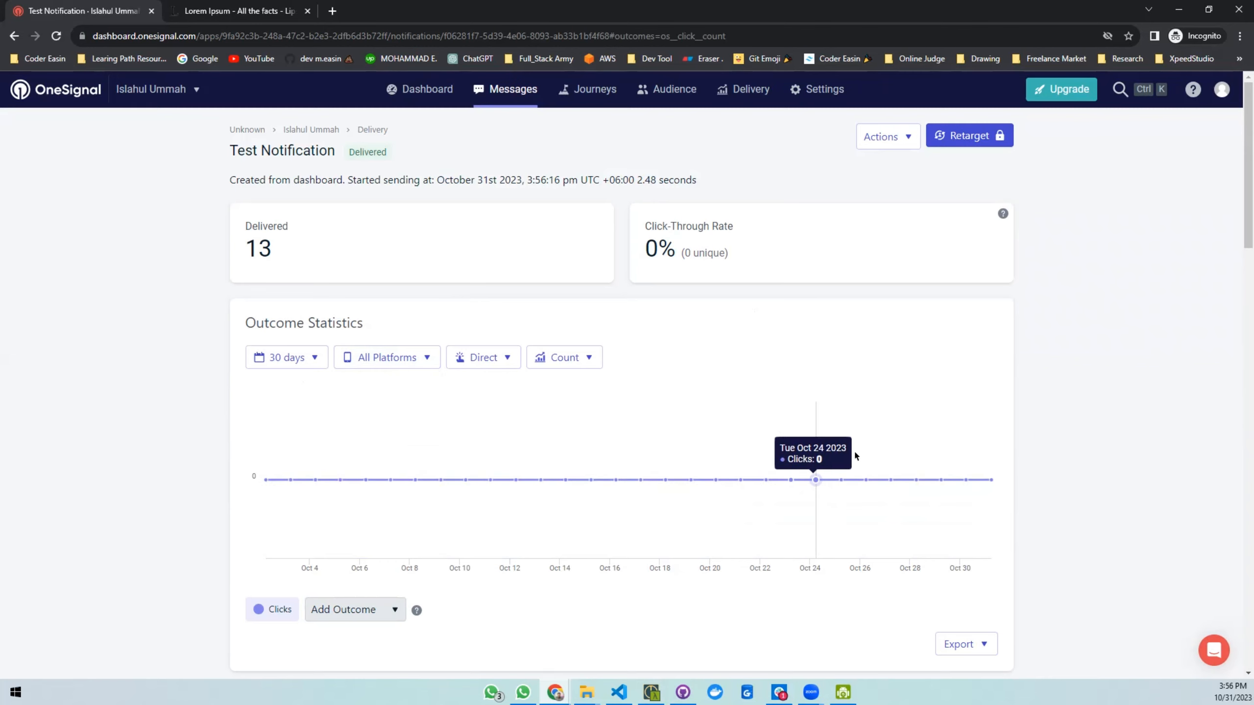
Examine the report's delivery and platform statistics, including the unsubscribed count.
scroll(784, 423, down, 5)
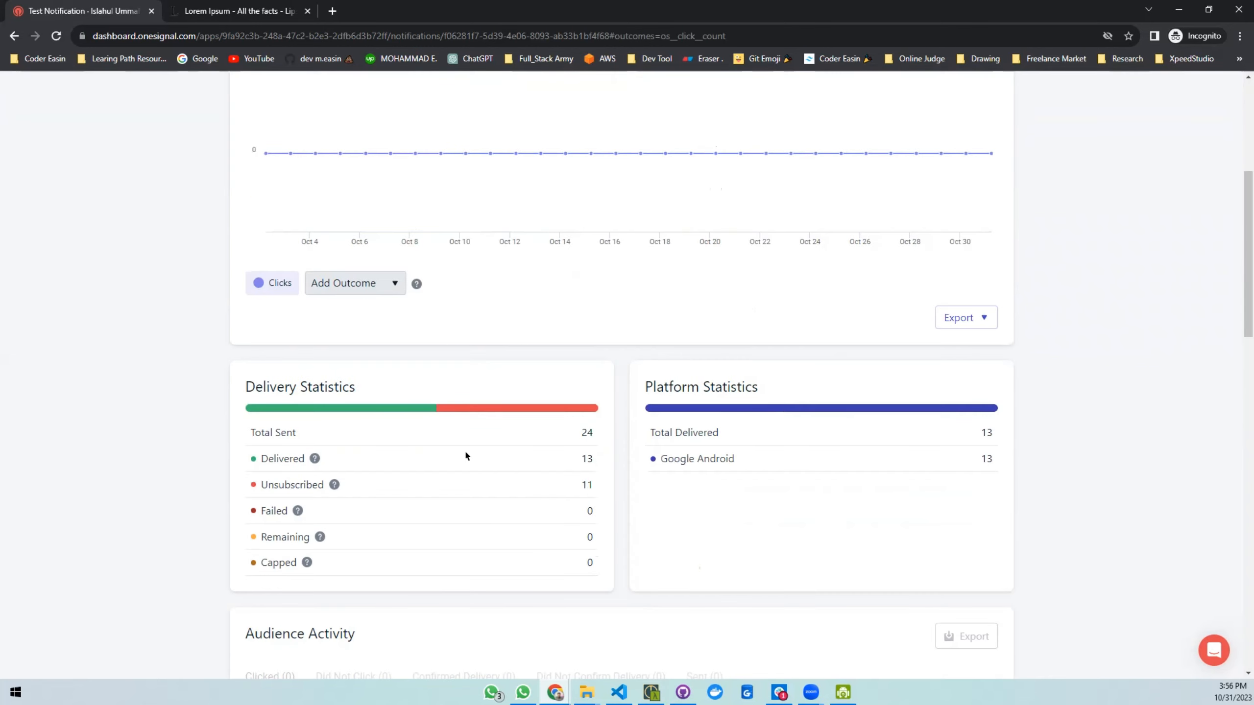
scroll(464, 449, down, 4)
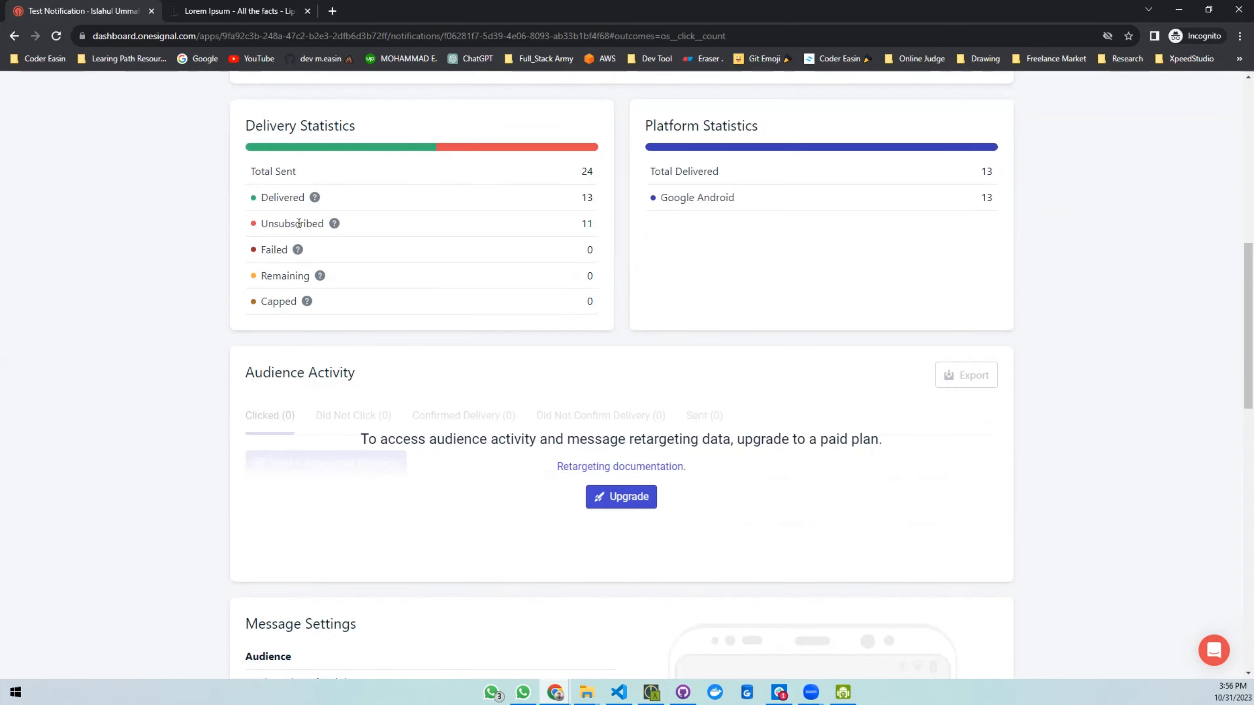
drag(280, 226, 630, 233)
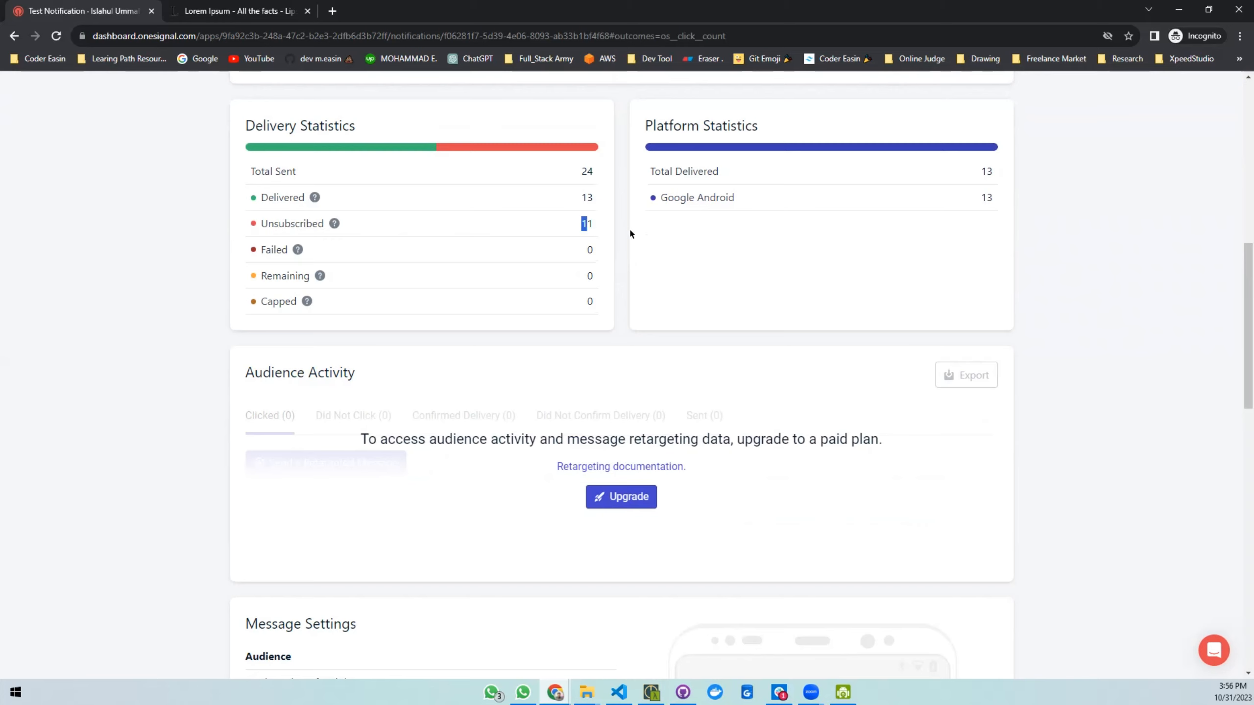
click(83, 246)
scroll(134, 282, down, 1)
scroll(150, 308, up, 4)
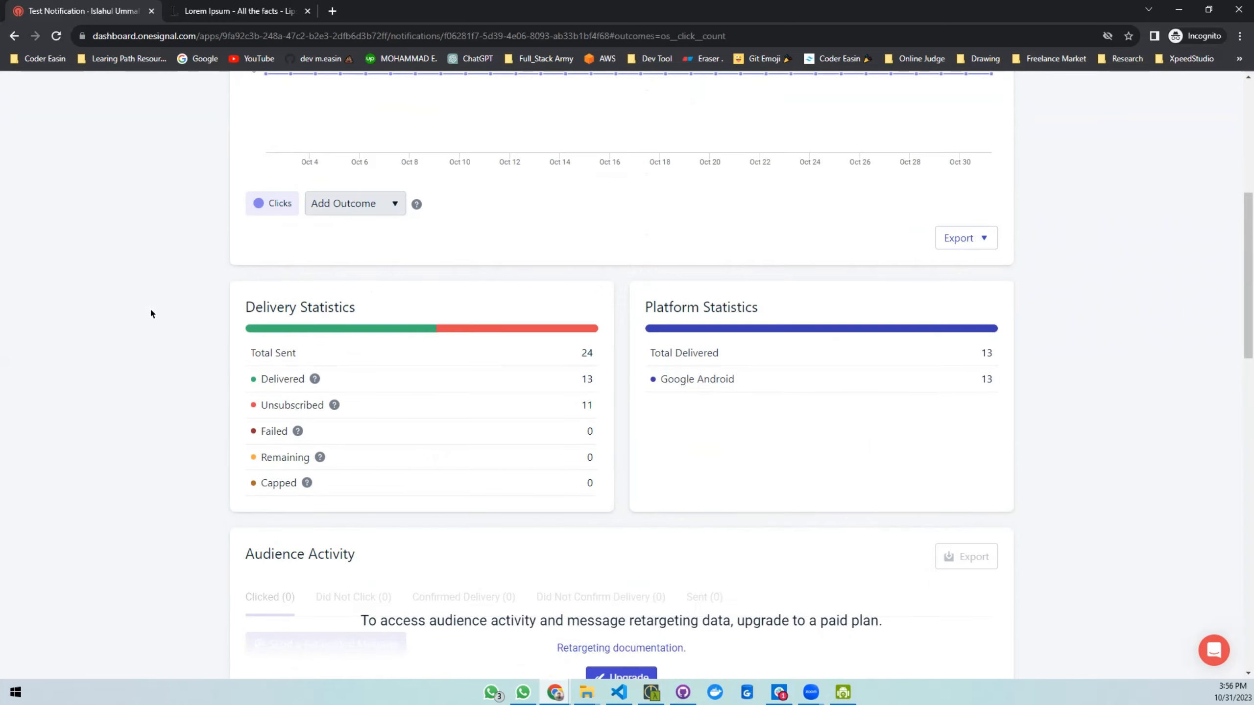
scroll(350, 317, up, 1)
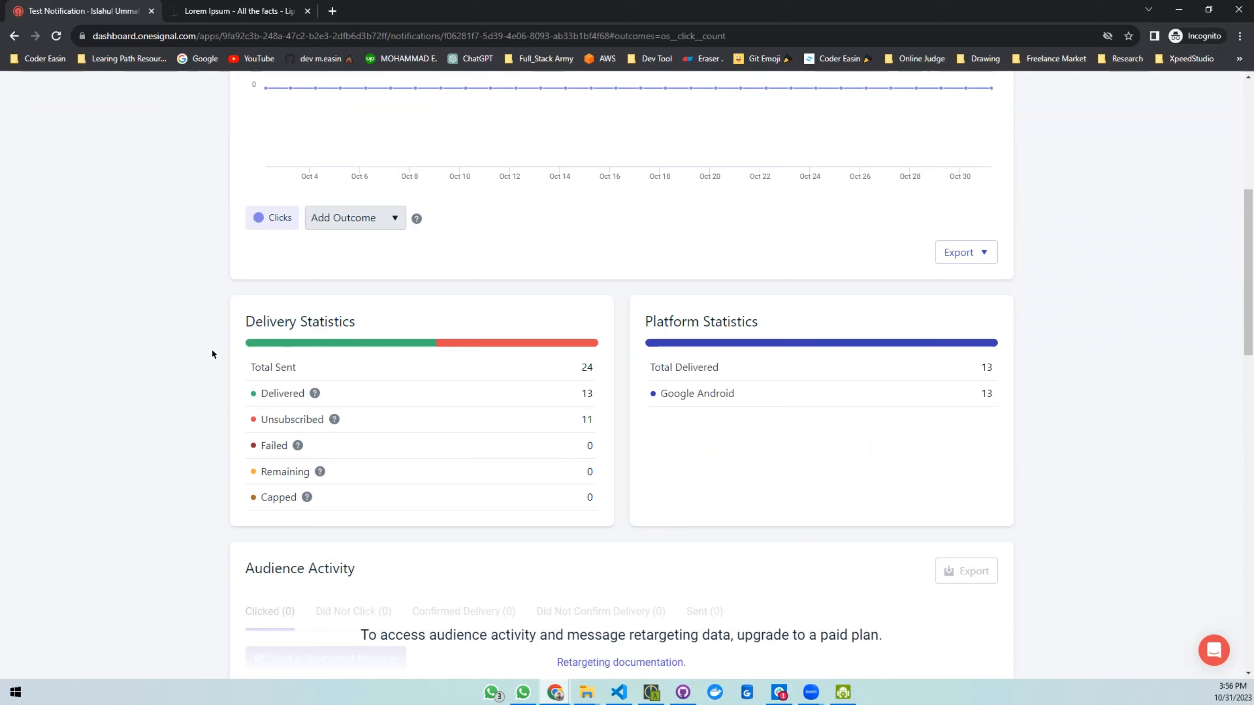
scroll(203, 354, up, 1)
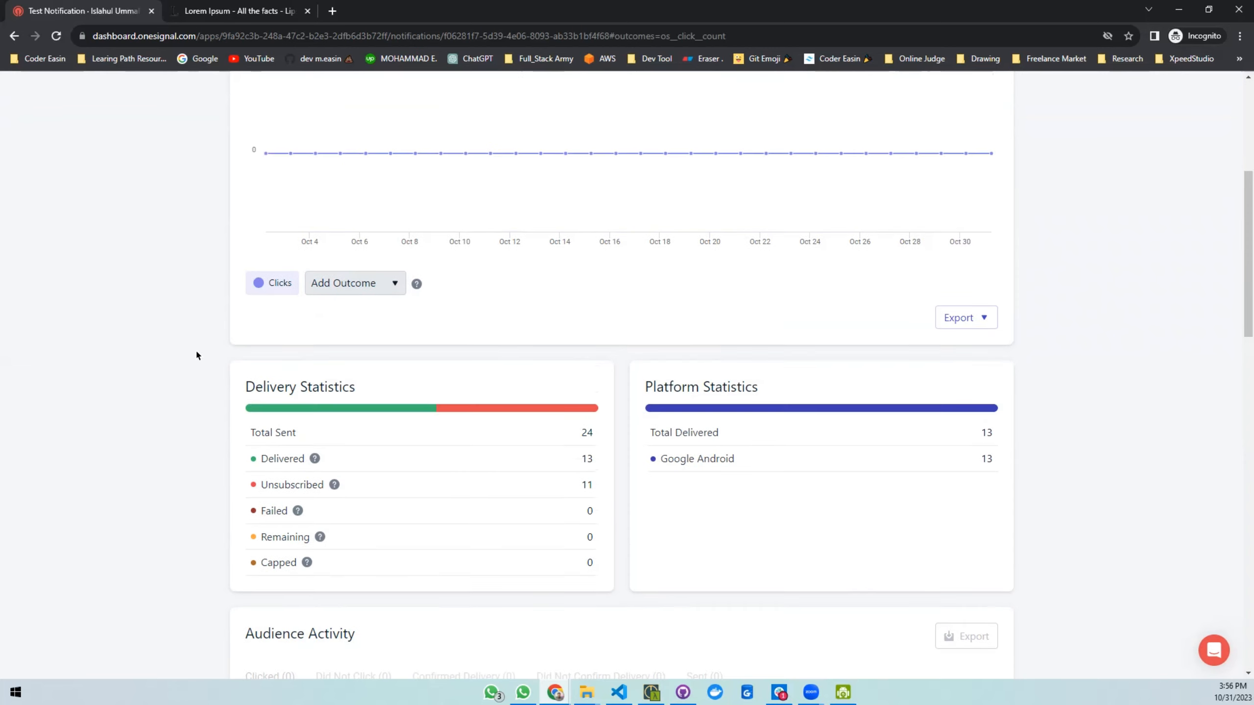